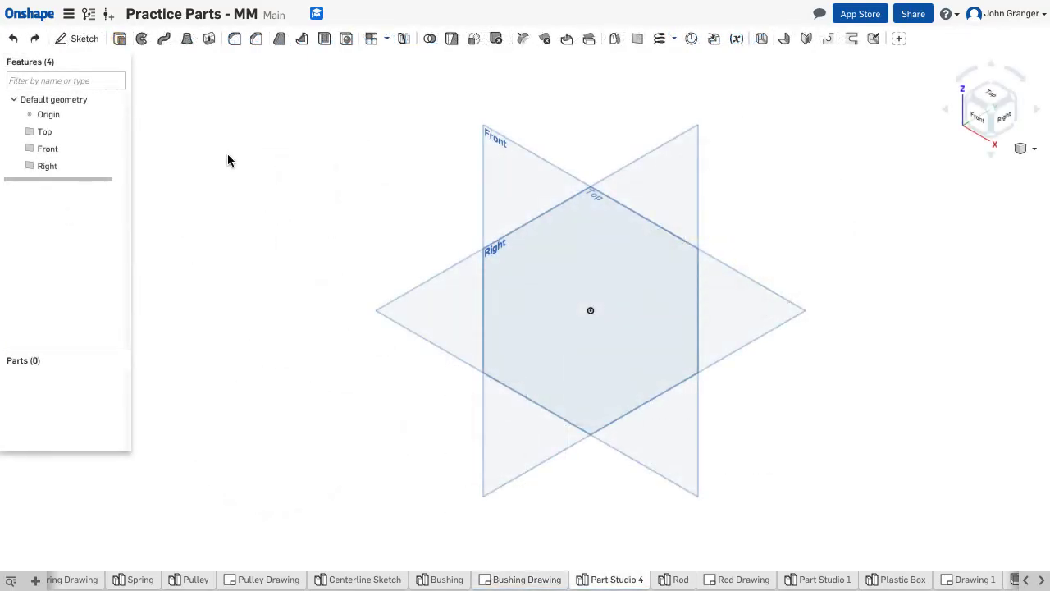
Start a sketch on the Front plane and draw a circle centred on the origin with a 50 mm diameter
{"action": "left_click", "coordinate": [80, 41]}
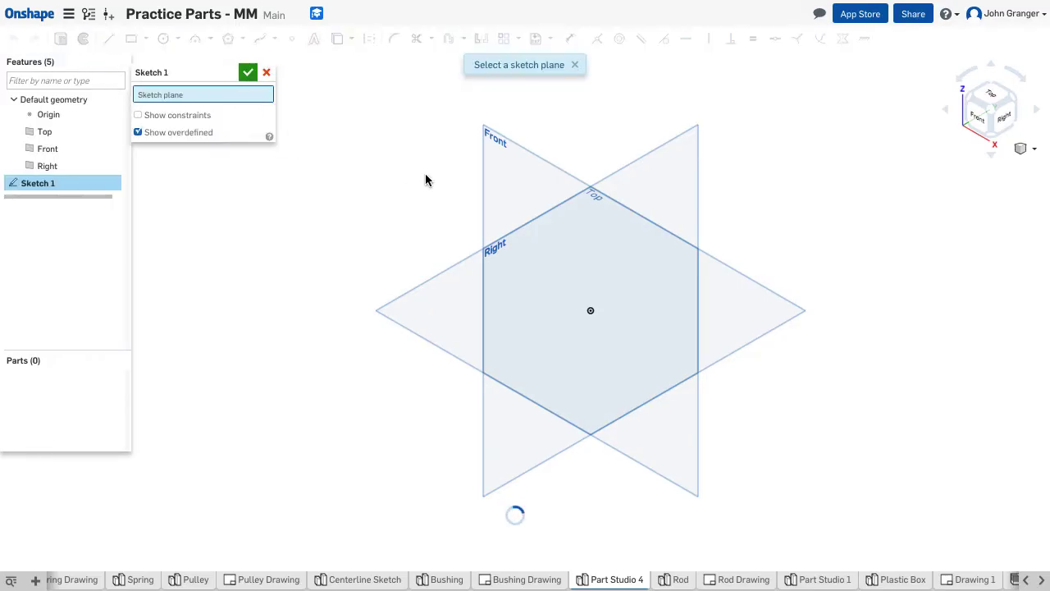
{"action": "left_click", "coordinate": [506, 158]}
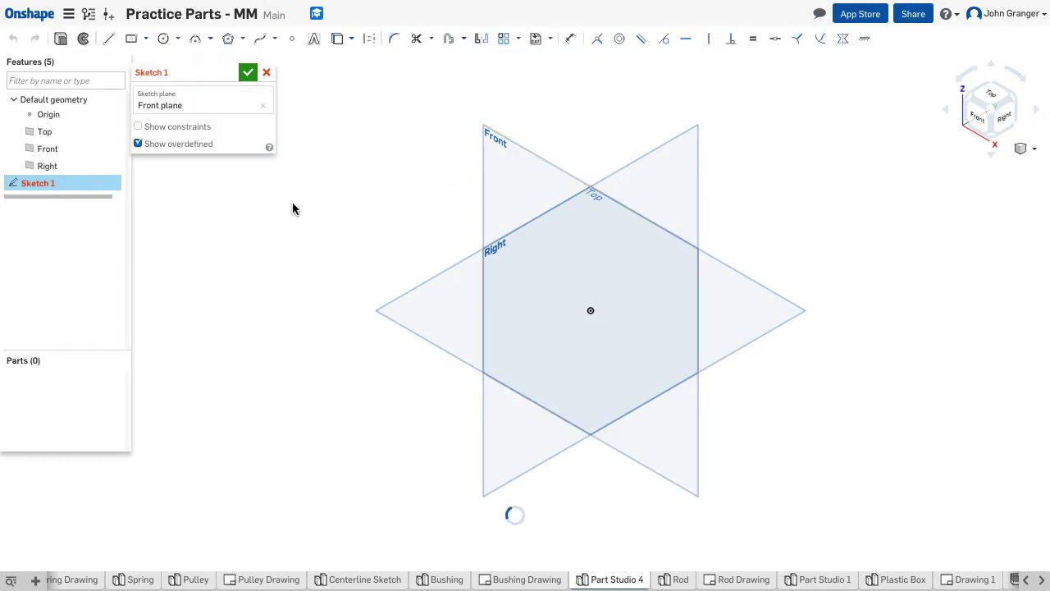
{"action": "right_click", "coordinate": [191, 229]}
{"action": "left_click", "coordinate": [239, 320]}
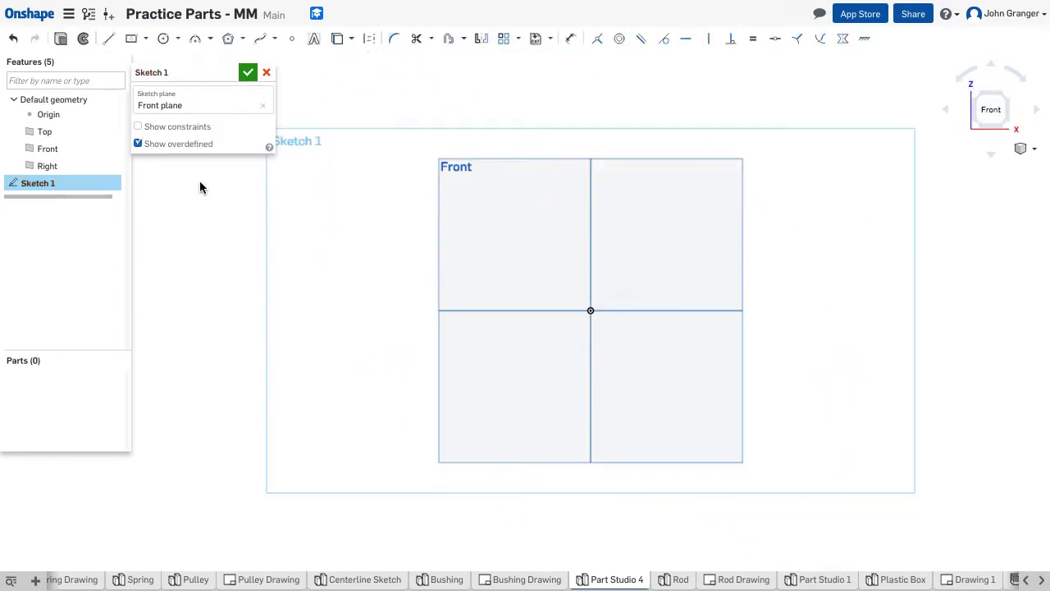
{"action": "left_click", "coordinate": [164, 41]}
{"action": "left_click", "coordinate": [590, 310]}
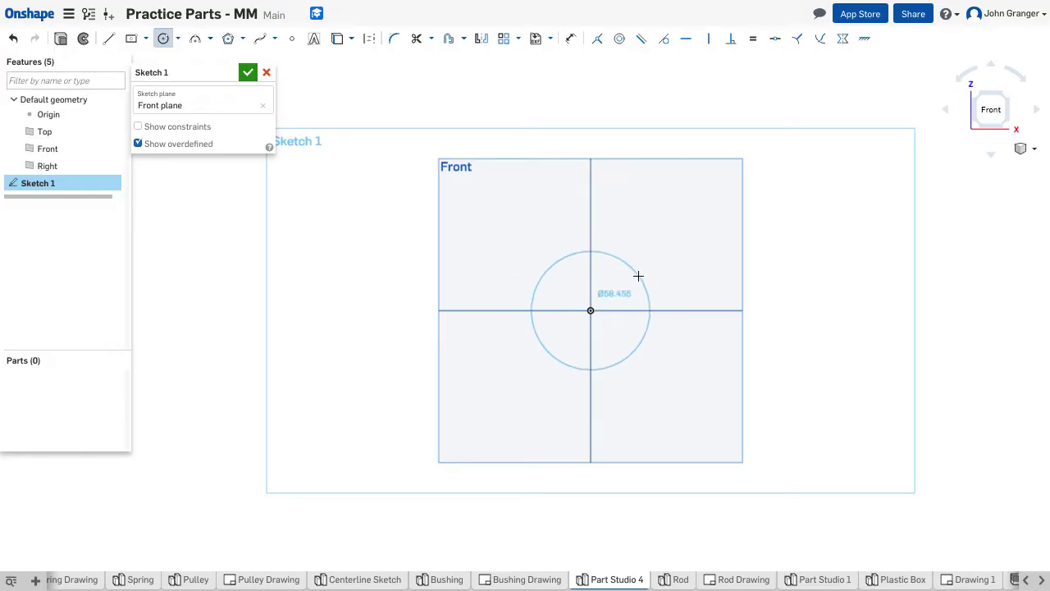
{"action": "left_click", "coordinate": [638, 276]}
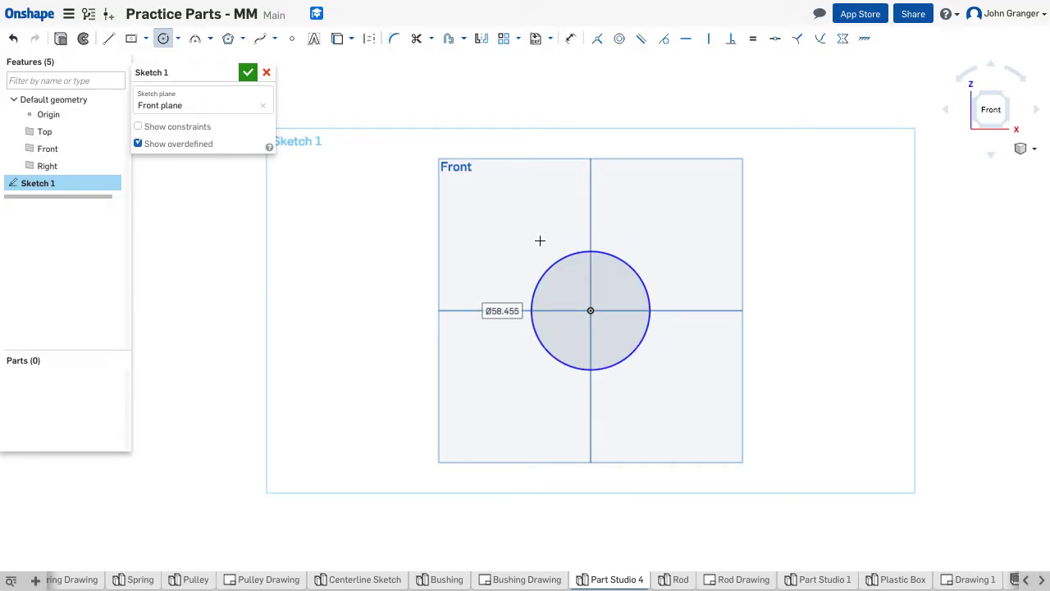
{"action": "type", "text": "50"}
{"action": "key", "text": "Return"}
Add a concentric outer circle with a 75 mm diameter, centred on the origin
{"action": "left_click", "coordinate": [591, 310]}
{"action": "left_click", "coordinate": [650, 258]}
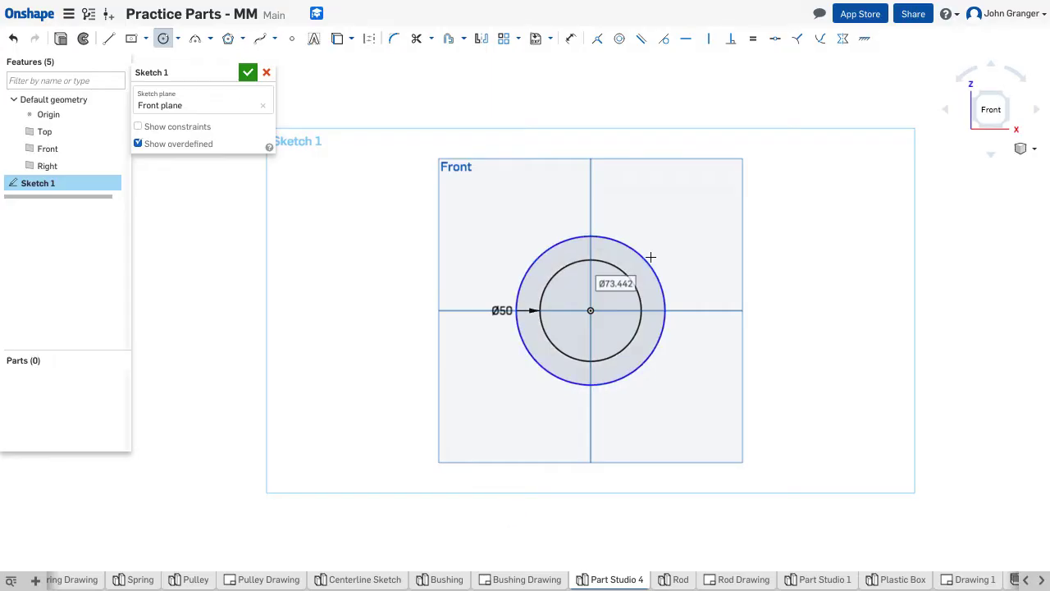
{"action": "type", "text": "75"}
{"action": "key", "text": "Return"}
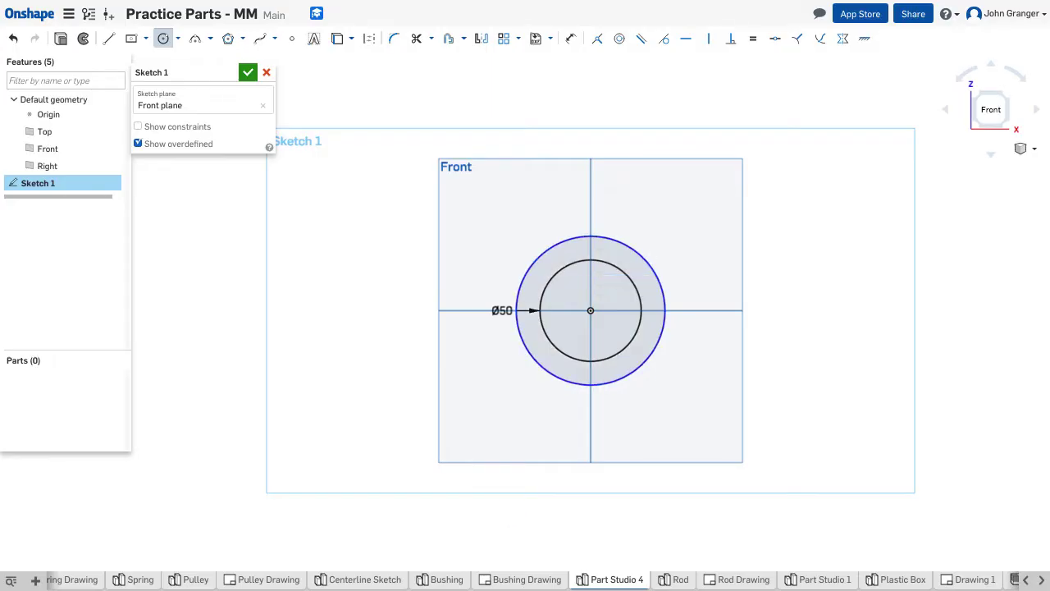
{"action": "right_click", "coordinate": [724, 335]}
{"action": "left_click", "coordinate": [736, 342]}
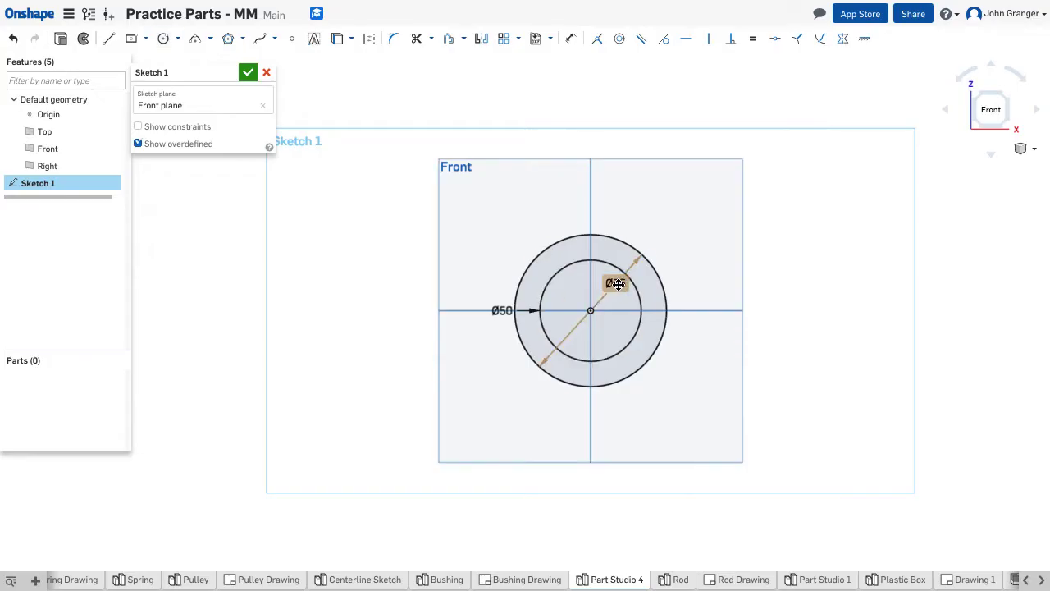
Move both diameter dimensions outside the circles and finish the sketch
{"action": "left_click_drag", "start_coordinate": [615, 283], "coordinate": [705, 255]}
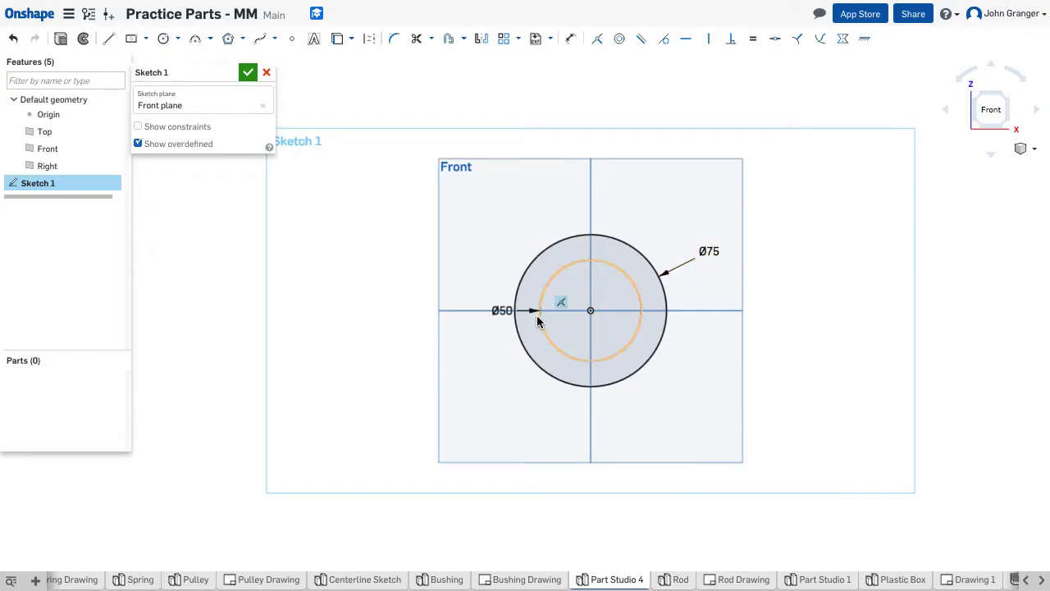
{"action": "left_click_drag", "start_coordinate": [506, 310], "coordinate": [457, 362]}
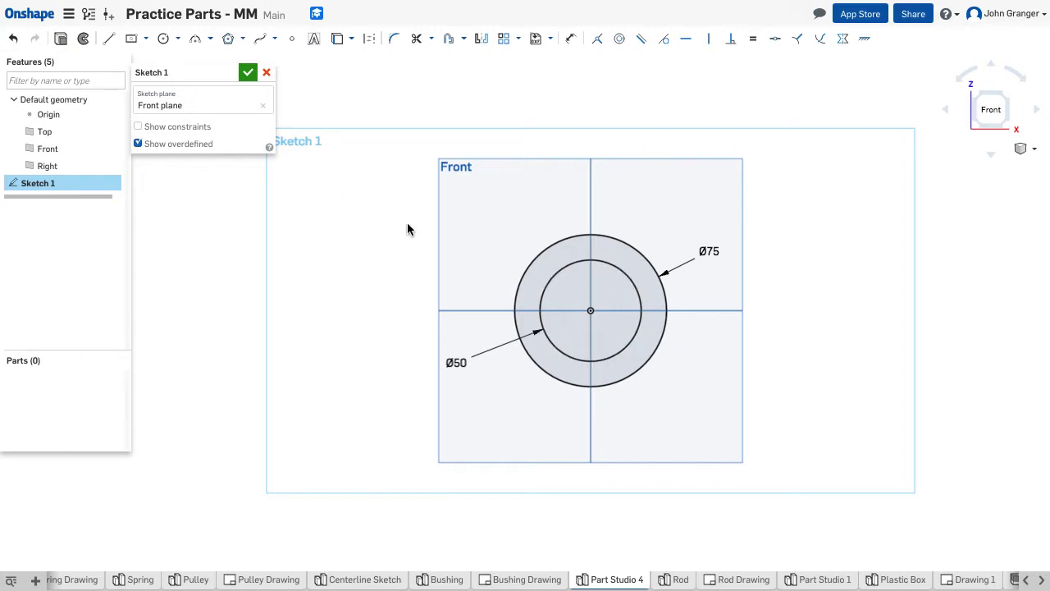
{"action": "left_click", "coordinate": [250, 73]}
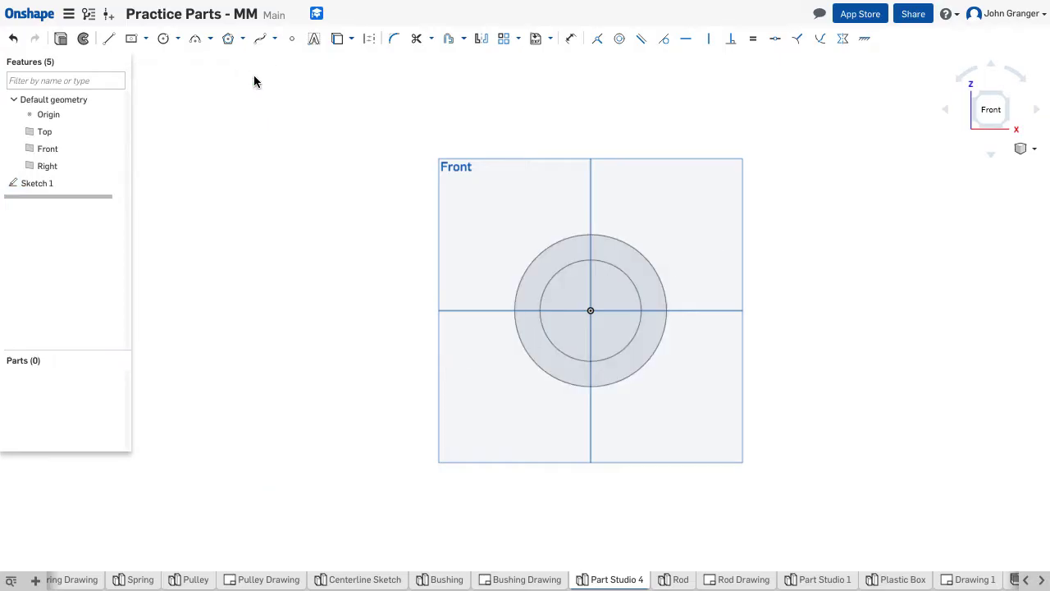
Extrude the ring region between the two circles as a new solid, symmetric, with a 50 mm depth
{"action": "right_click", "coordinate": [315, 205]}
{"action": "left_click", "coordinate": [352, 260]}
{"action": "left_click", "coordinate": [120, 40]}
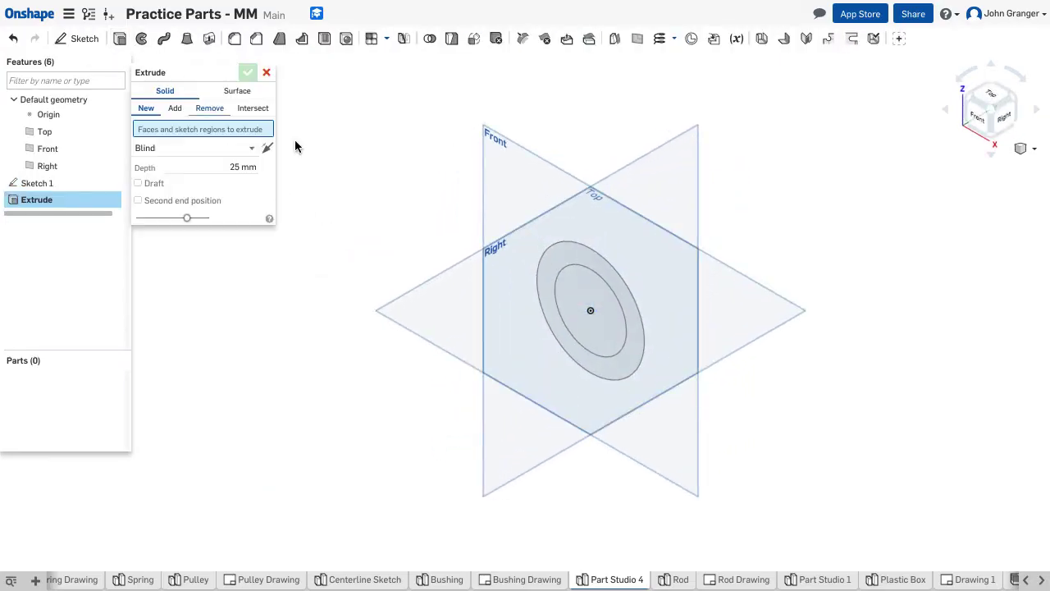
{"action": "left_click", "coordinate": [561, 252]}
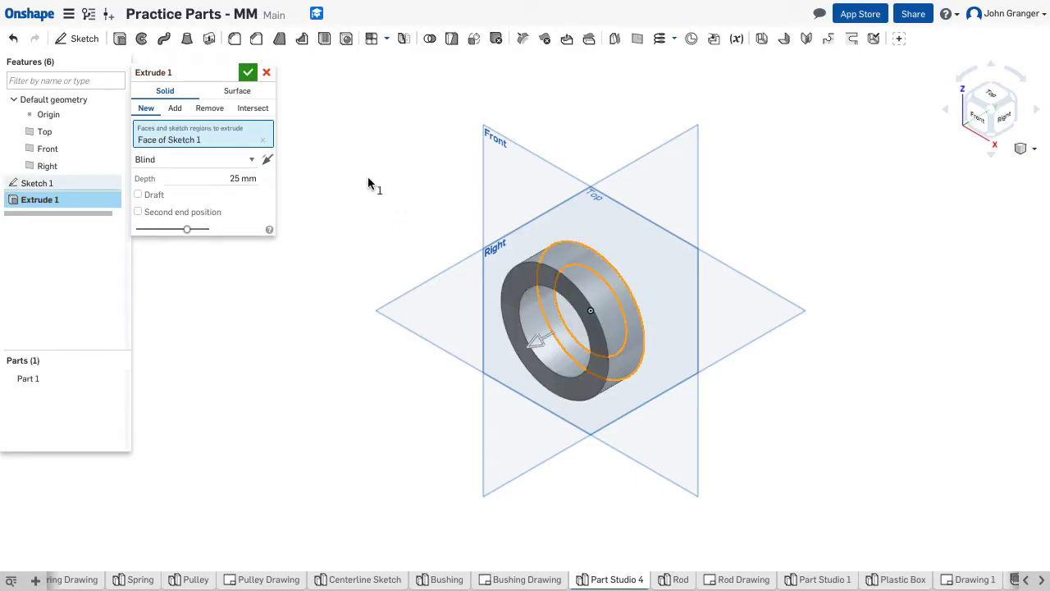
{"action": "left_click", "coordinate": [249, 160]}
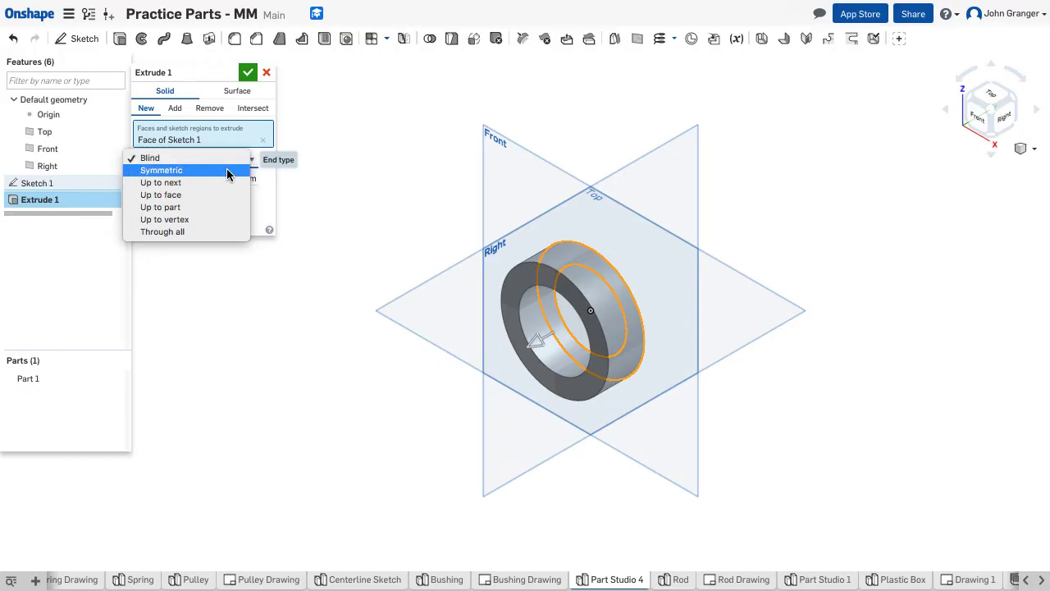
{"action": "left_click", "coordinate": [227, 171]}
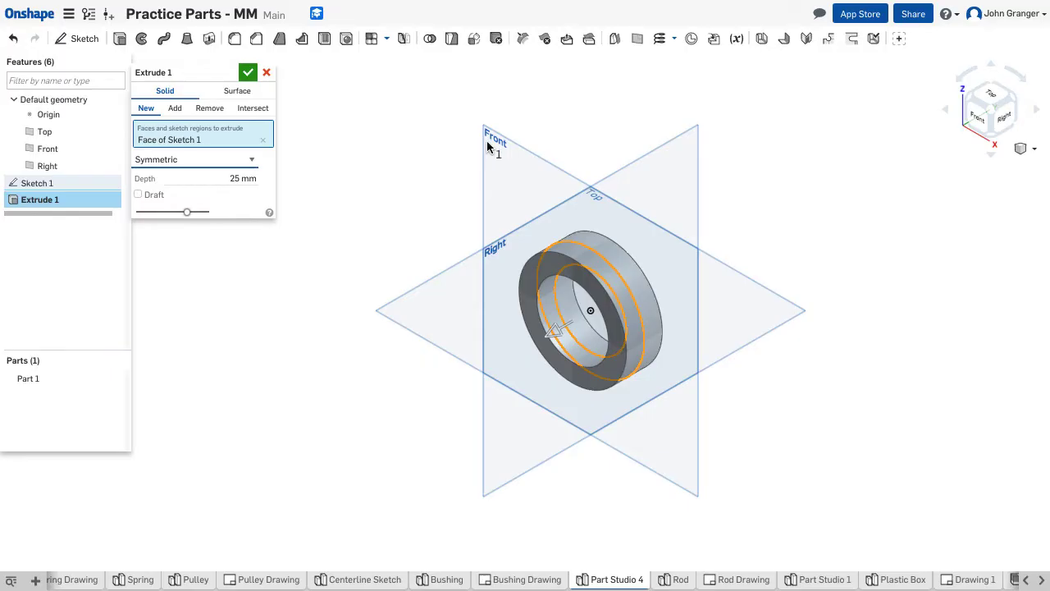
{"action": "left_click", "coordinate": [273, 178]}
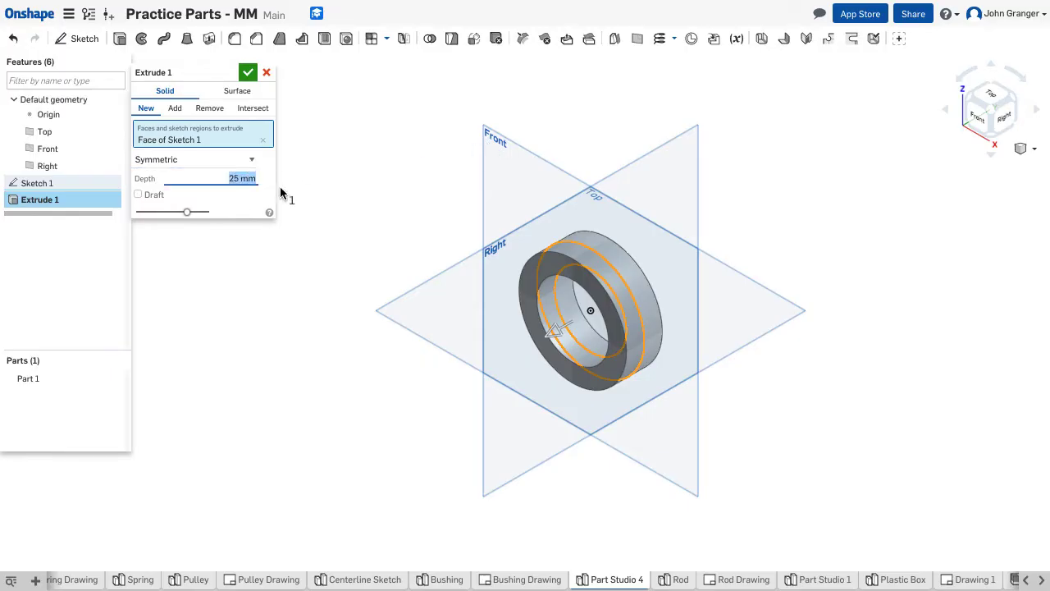
{"action": "type", "text": "50"}
{"action": "key", "text": "Return"}
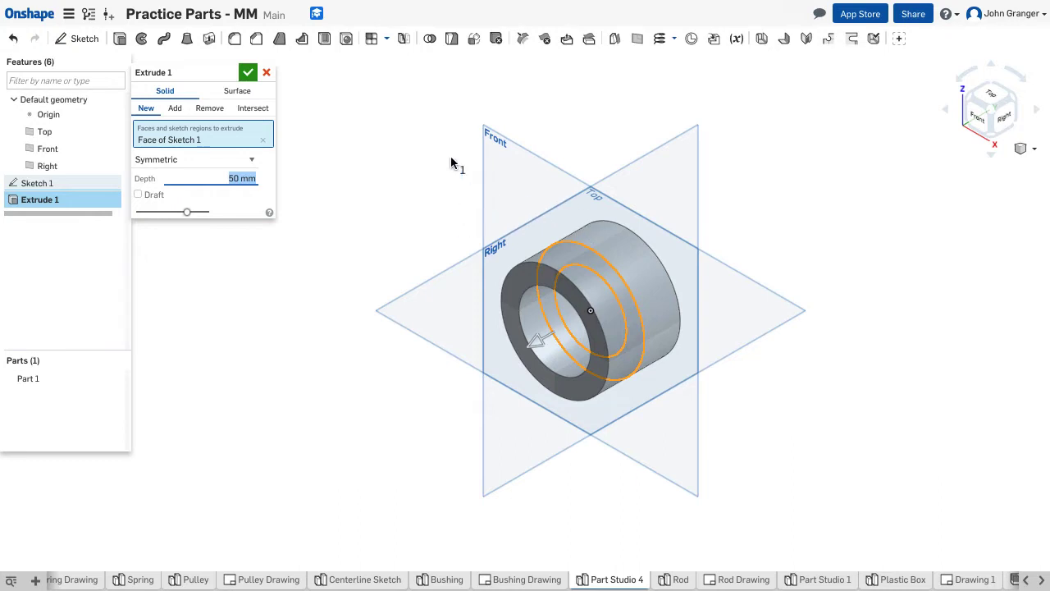
{"action": "left_click", "coordinate": [248, 74]}
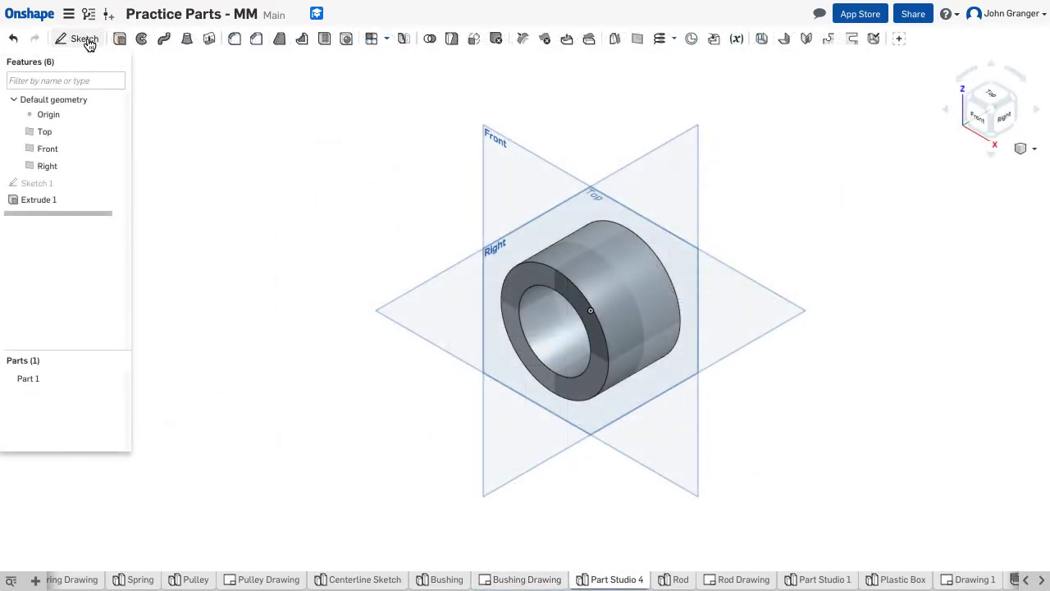
Start a sketch on the Top plane, viewed normal to it, with the part displayed as translucent
{"action": "left_click", "coordinate": [86, 38]}
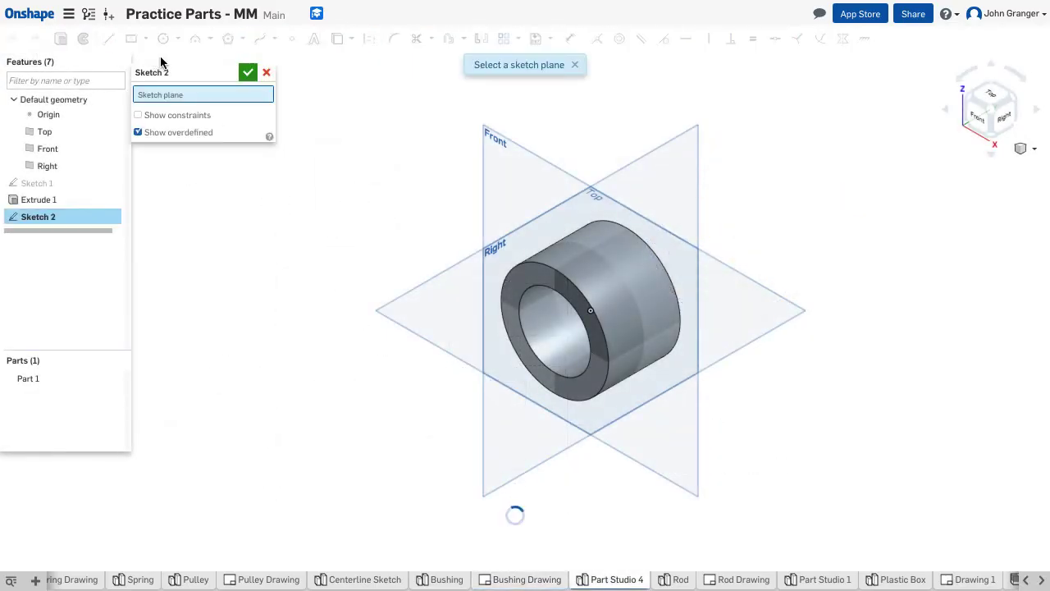
{"action": "left_click", "coordinate": [774, 314]}
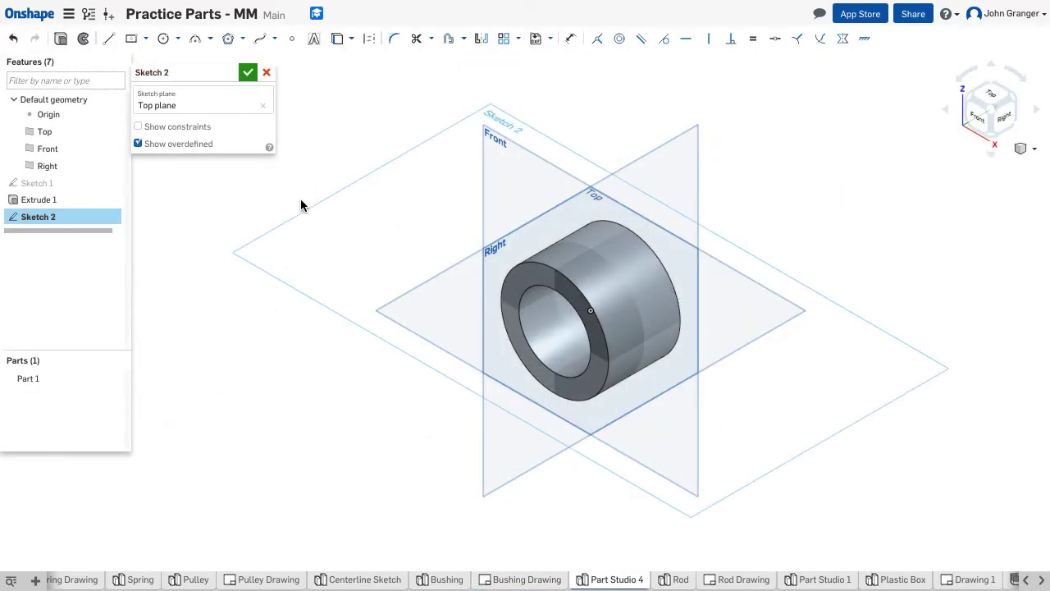
{"action": "right_click", "coordinate": [207, 222]}
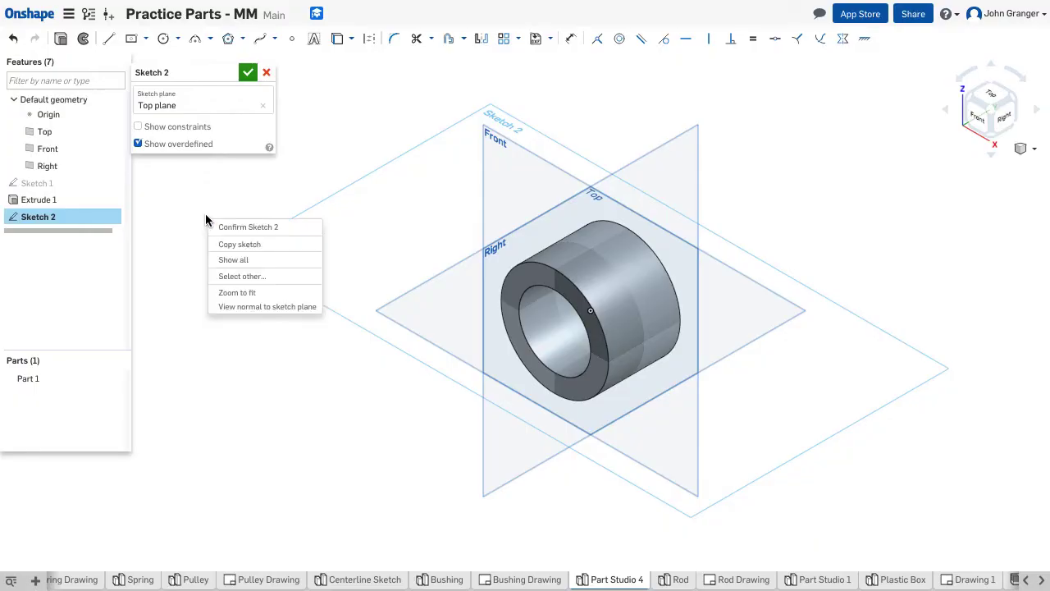
{"action": "left_click", "coordinate": [238, 307]}
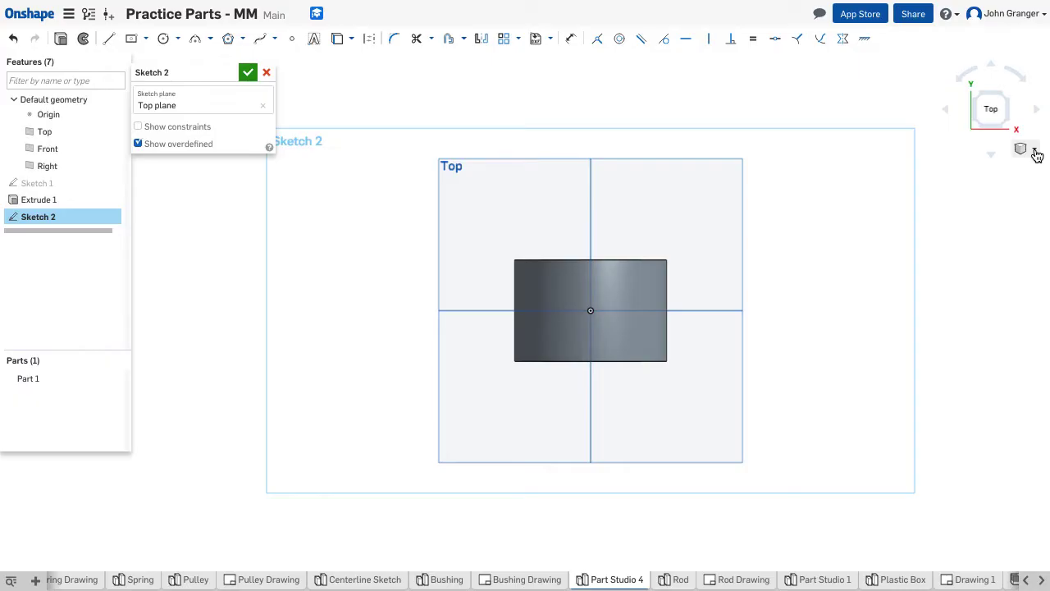
{"action": "left_click", "coordinate": [1037, 156]}
{"action": "left_click", "coordinate": [996, 331]}
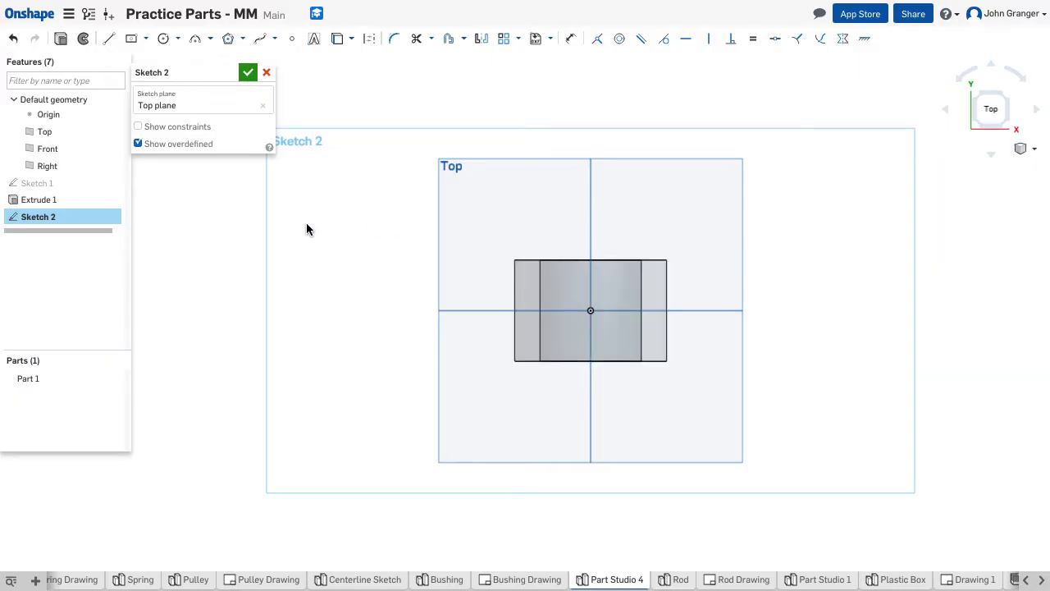
Draw a 10 mm diameter circle centred on the origin in the Top plane sketch
{"action": "scroll", "coordinate": [336, 242], "scroll_direction": "up", "scroll_amount": 3}
{"action": "scroll", "coordinate": [374, 246], "scroll_direction": "down", "scroll_amount": 1}
{"action": "middle_click_drag", "start_coordinate": [410, 246], "coordinate": [258, 248]}
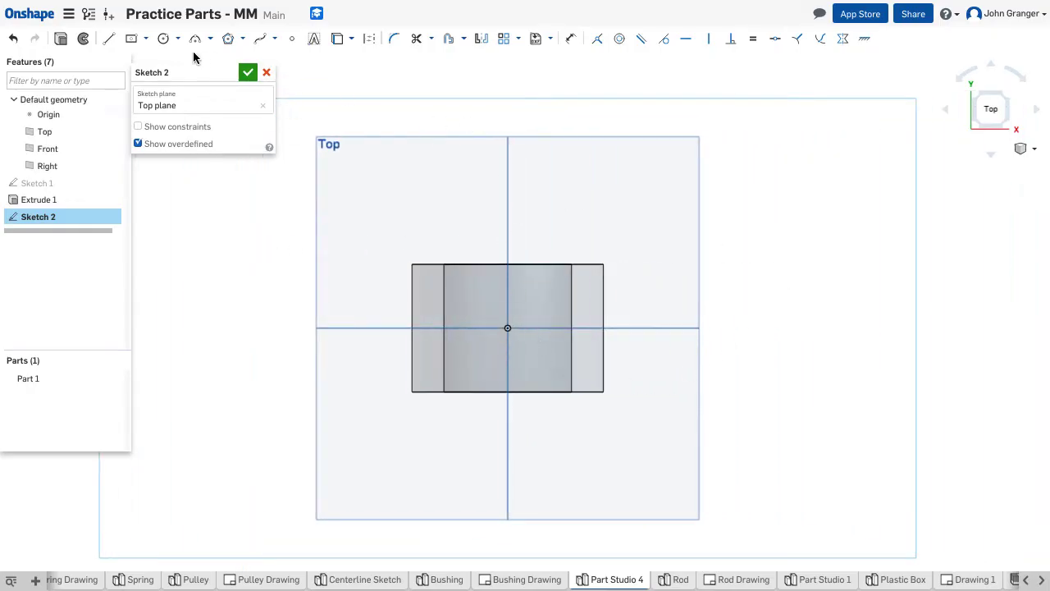
{"action": "left_click", "coordinate": [165, 43]}
{"action": "left_click", "coordinate": [507, 328]}
{"action": "left_click", "coordinate": [522, 320]}
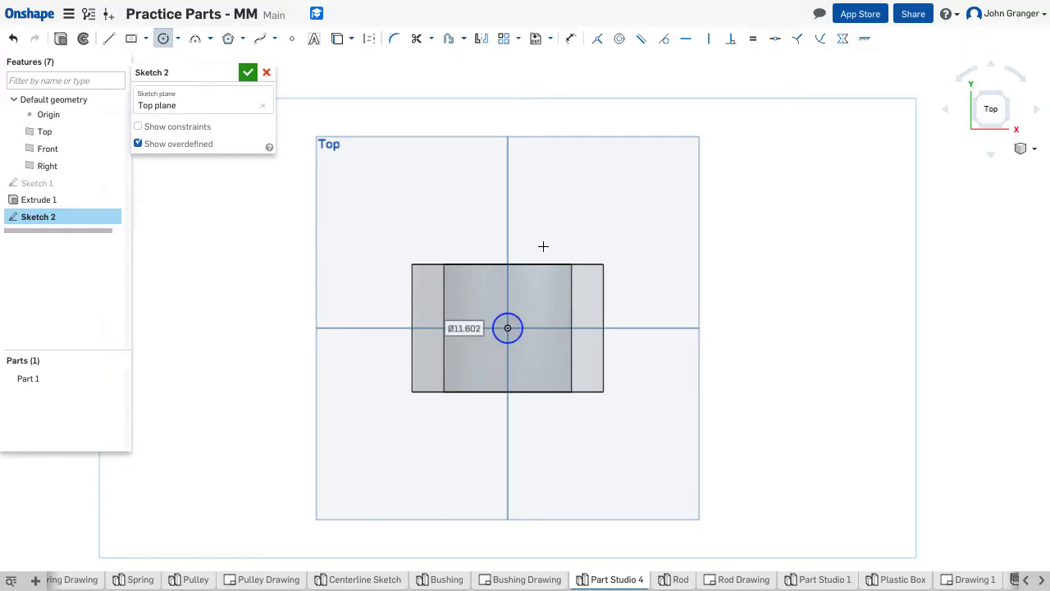
{"action": "type", "text": "10"}
{"action": "key", "text": "Return"}
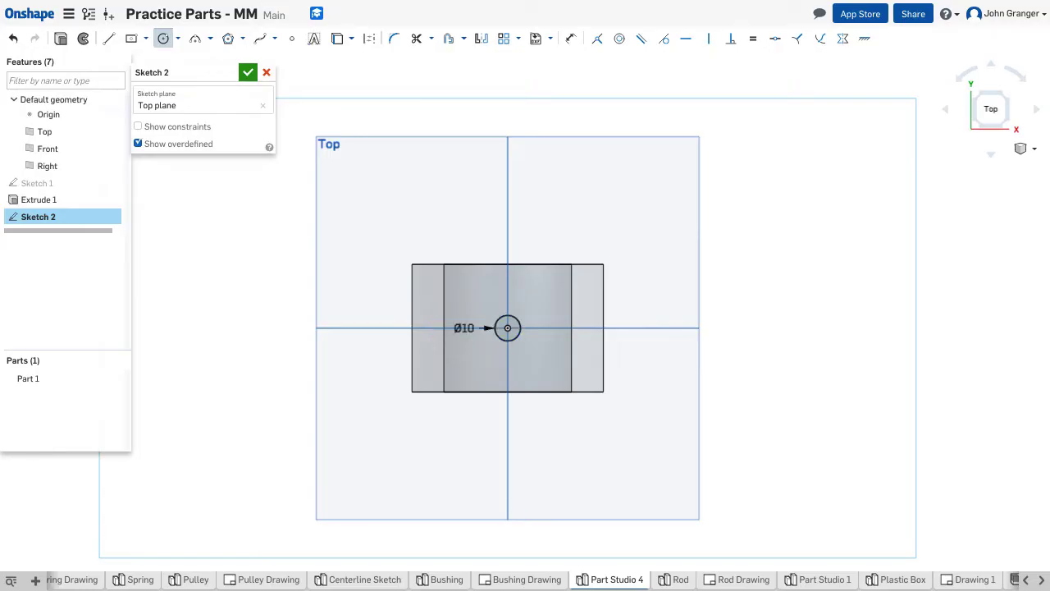
Project the cylinder's outer silhouette edge on the positive X side into the sketch with Use (Project/Convert)
{"action": "key", "text": "f"}
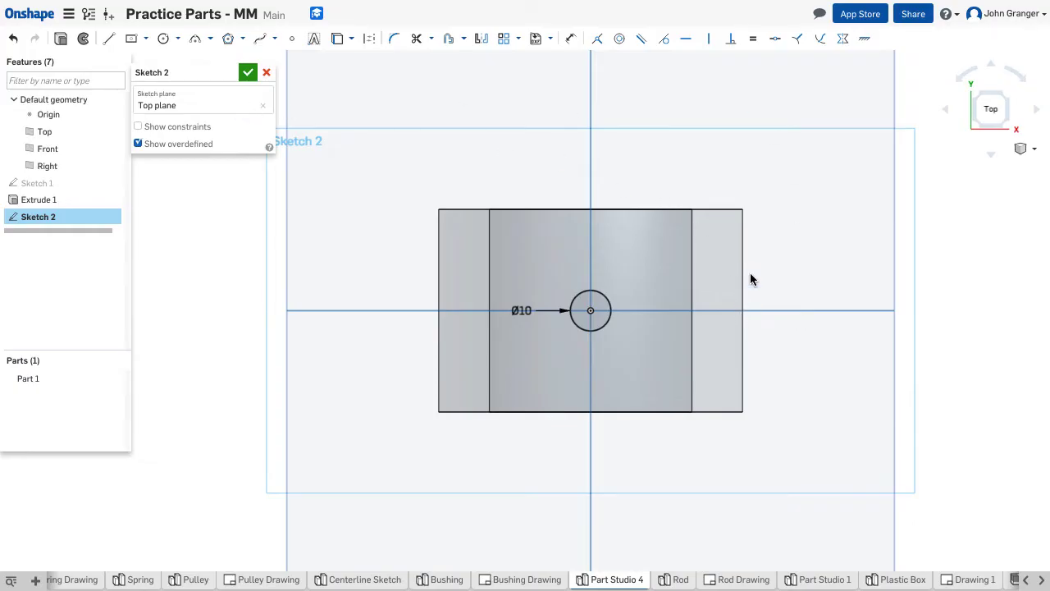
{"action": "left_click", "coordinate": [338, 40]}
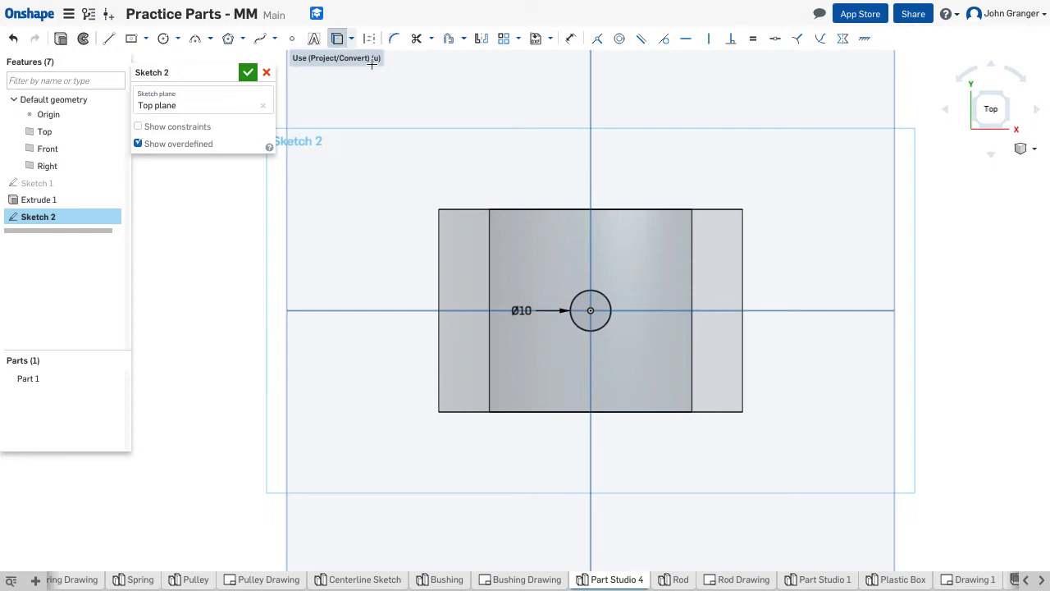
{"action": "left_click", "coordinate": [743, 270]}
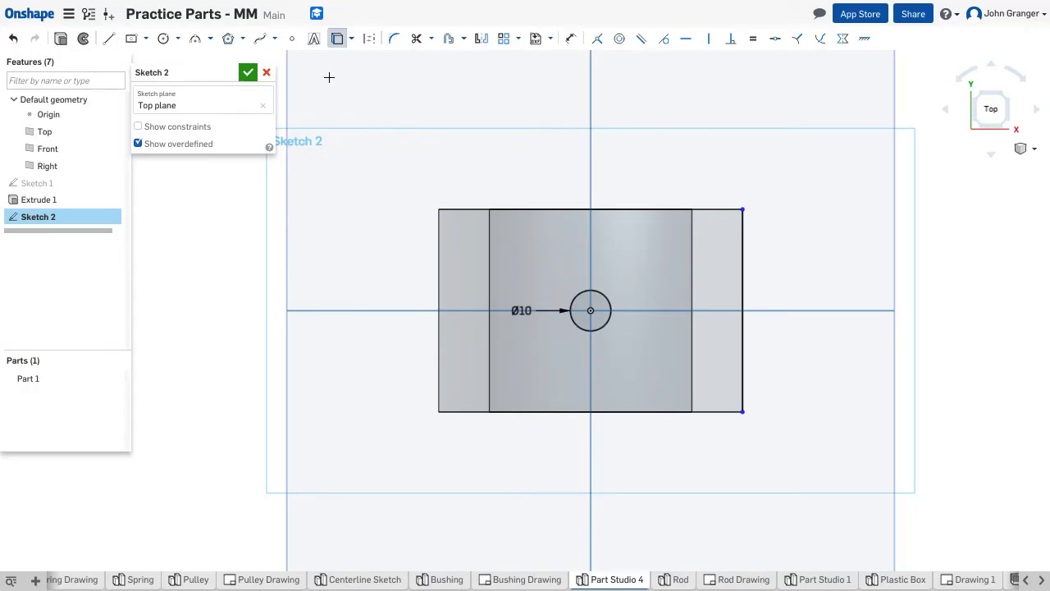
Draw a center point rectangle on the midpoint of the projected edge, 10 mm wide and 15 mm high
{"action": "left_click", "coordinate": [146, 39]}
{"action": "left_click", "coordinate": [144, 80]}
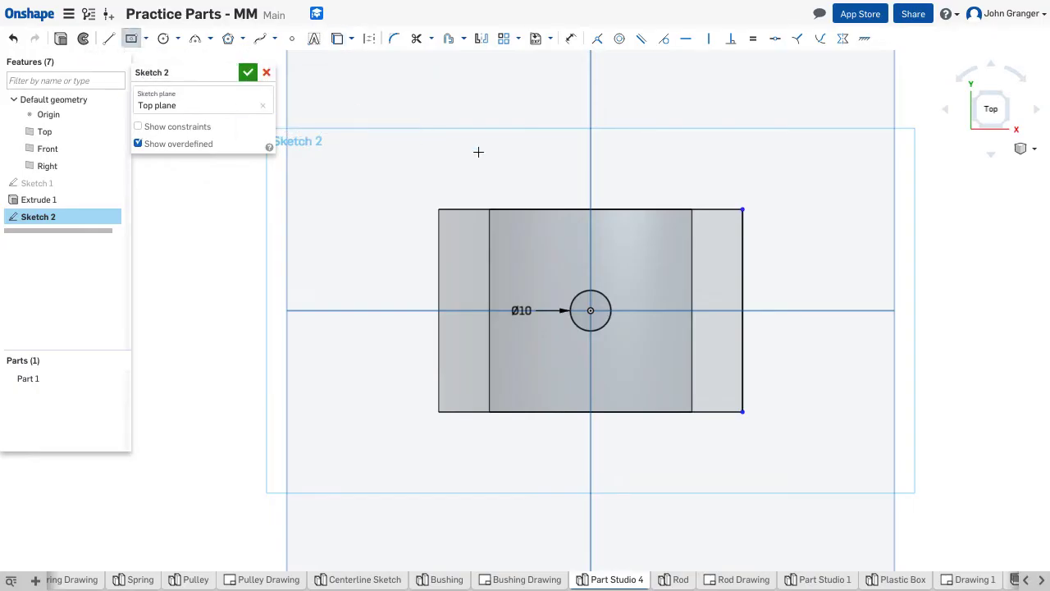
{"action": "left_click", "coordinate": [743, 310]}
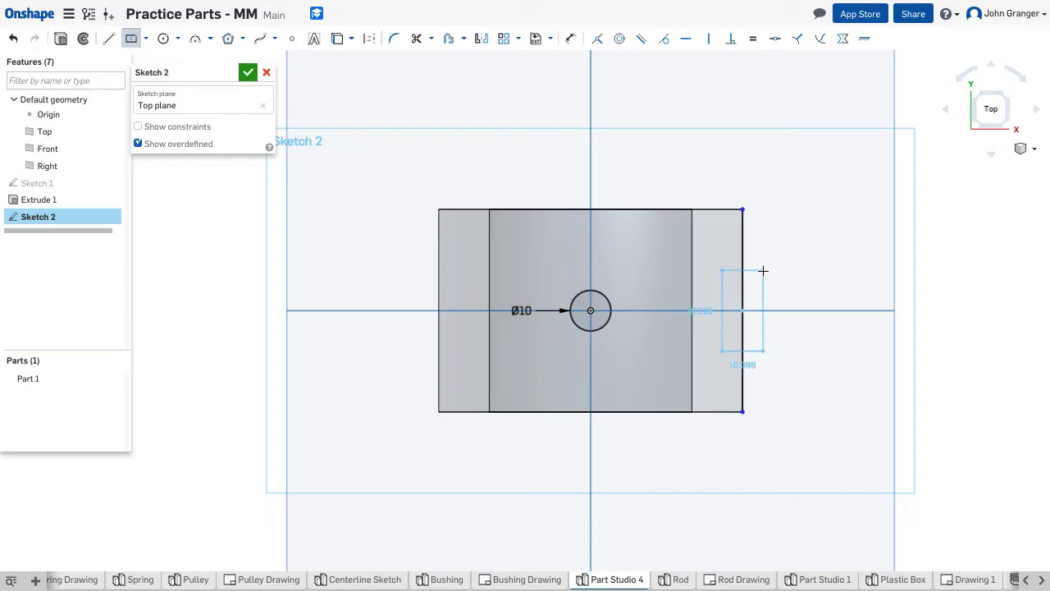
{"action": "left_click", "coordinate": [764, 271]}
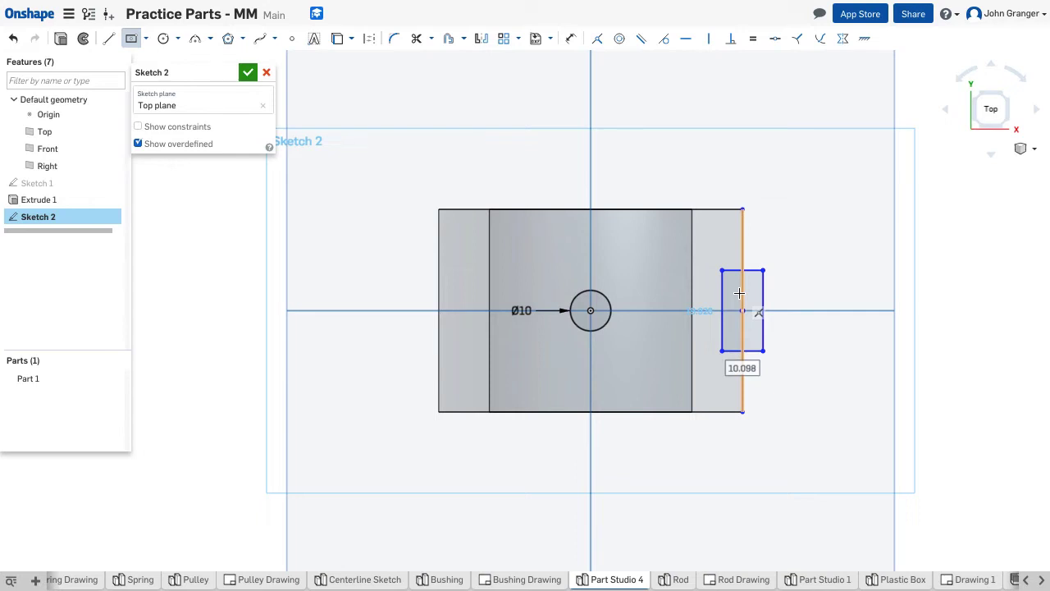
{"action": "type", "text": "10"}
{"action": "key", "text": "Return"}
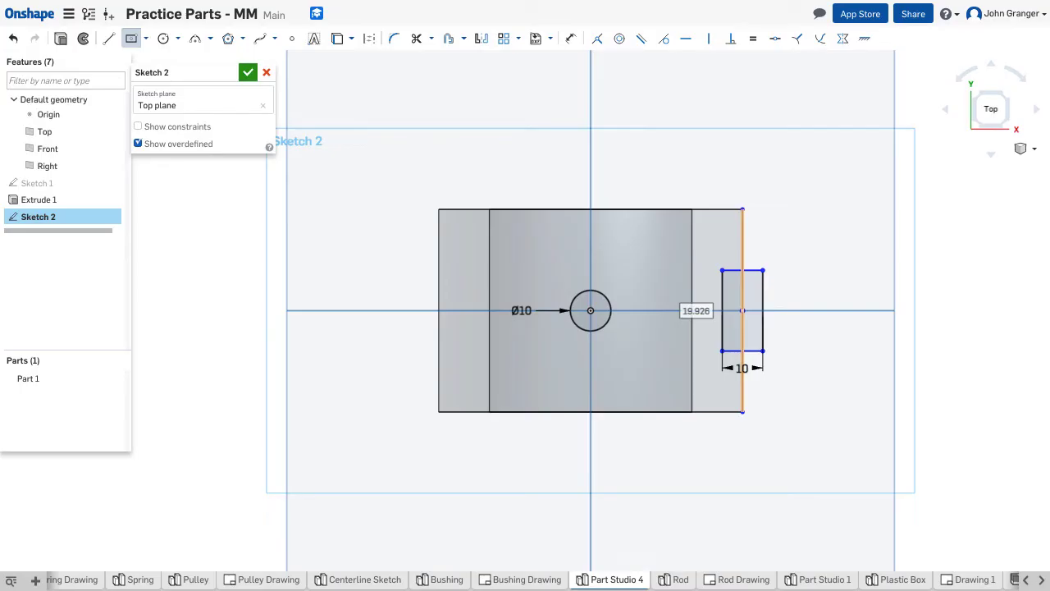
{"action": "type", "text": "15"}
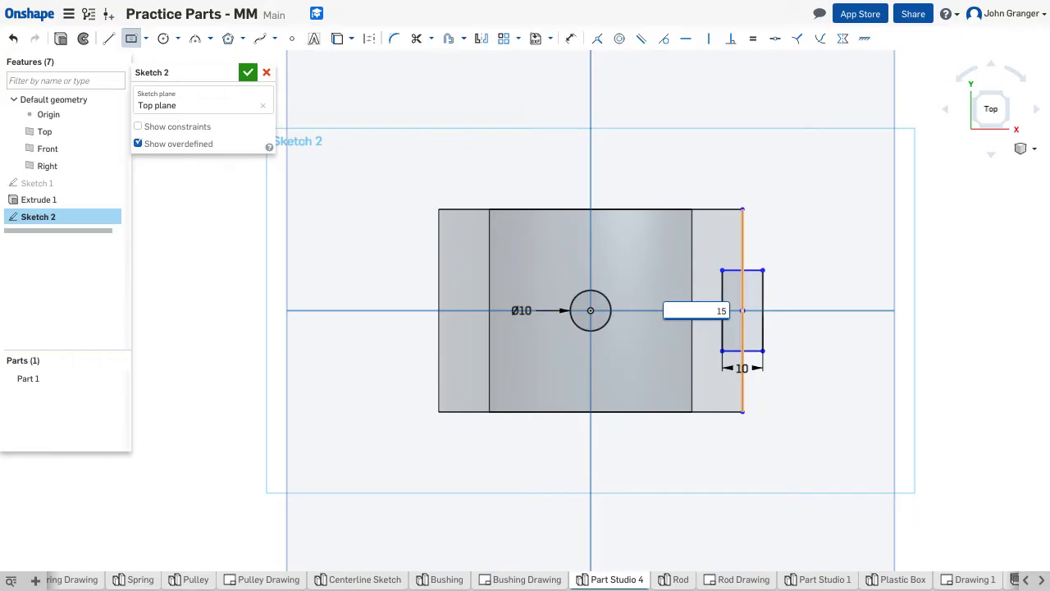
{"action": "key", "text": "Return"}
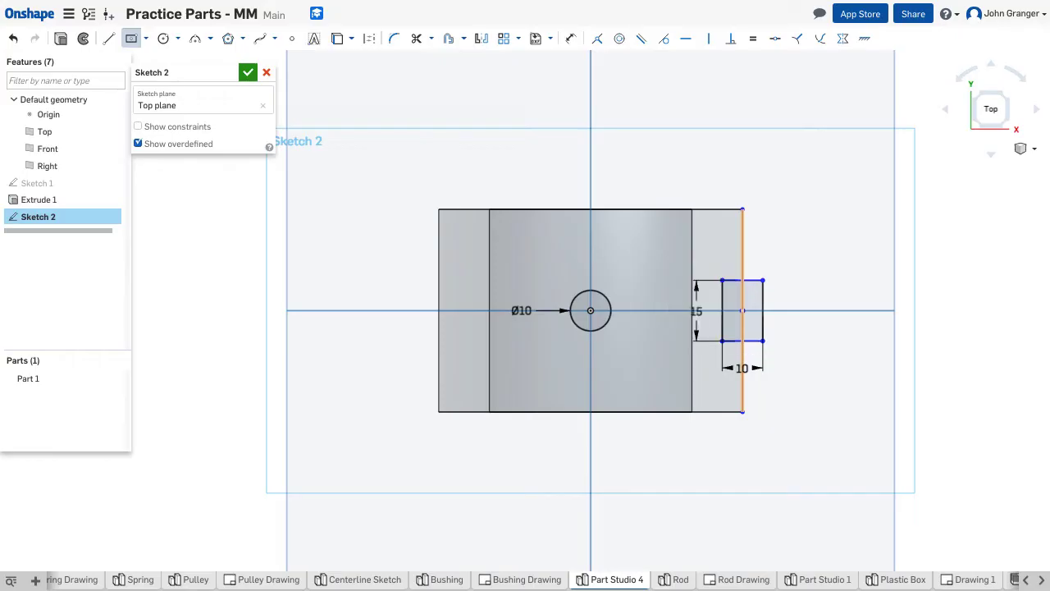
Leave the rectangle command and try stretching the projected line's upper endpoint in positive Y beyond the cylinder to test the rectangle's constraints
{"action": "right_click", "coordinate": [829, 318]}
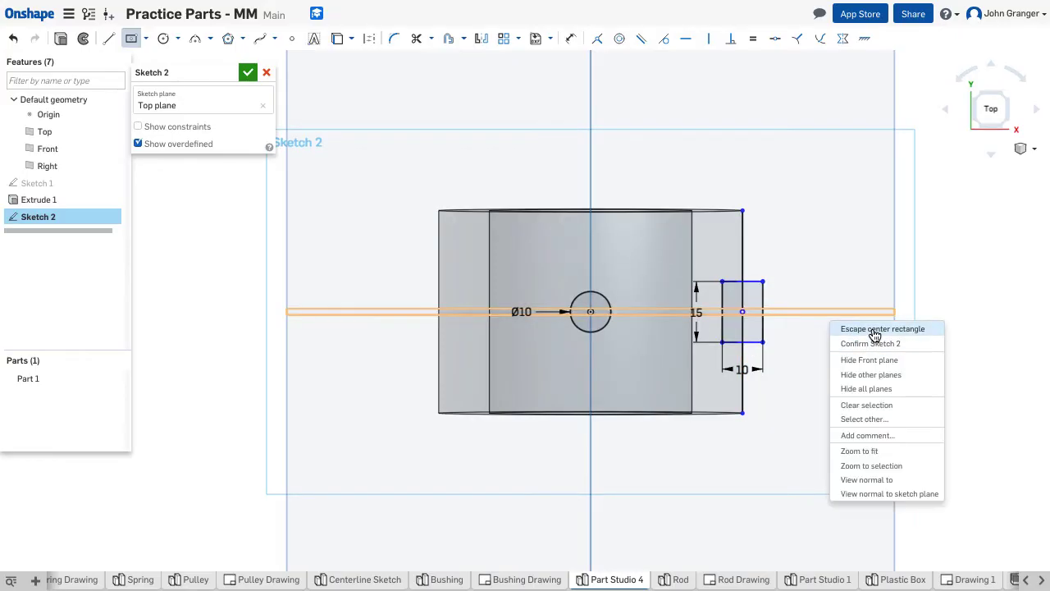
{"action": "left_click", "coordinate": [875, 330]}
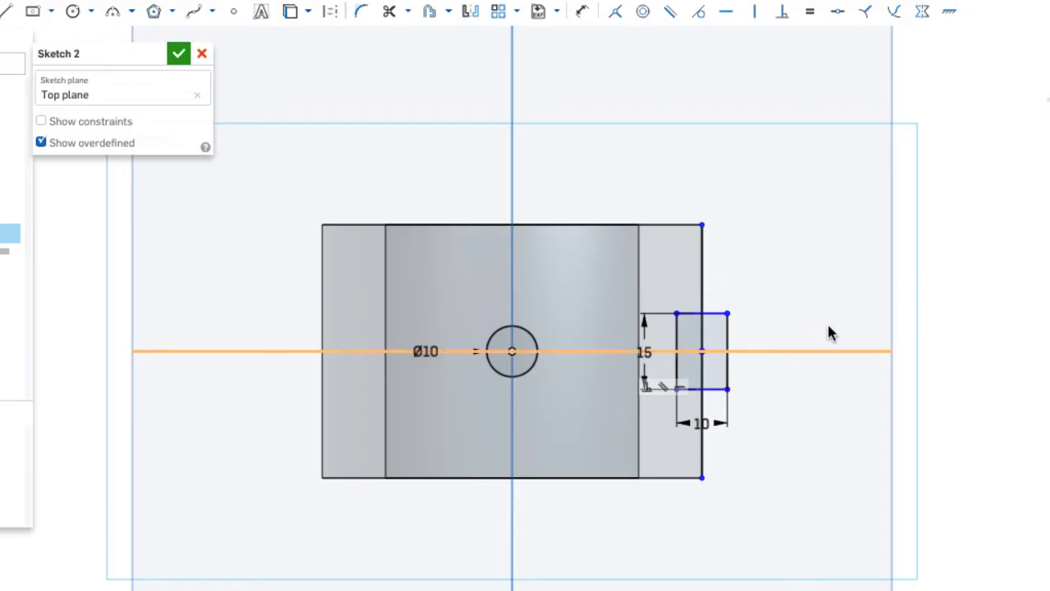
{"action": "key", "text": "ctrl+z"}
{"action": "key", "text": "ctrl+z"}
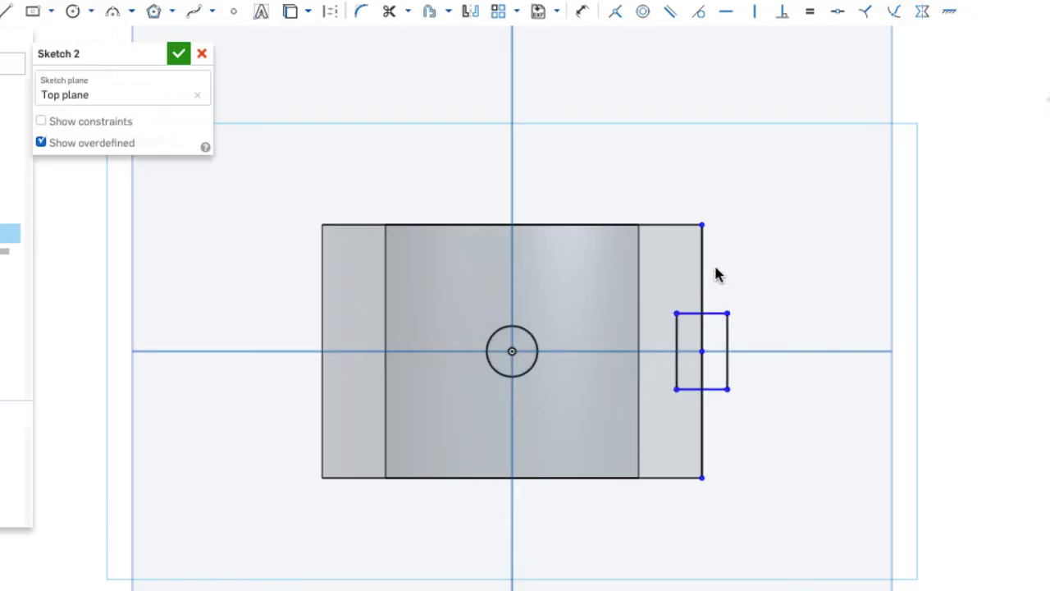
{"action": "key", "text": "ctrl+z"}
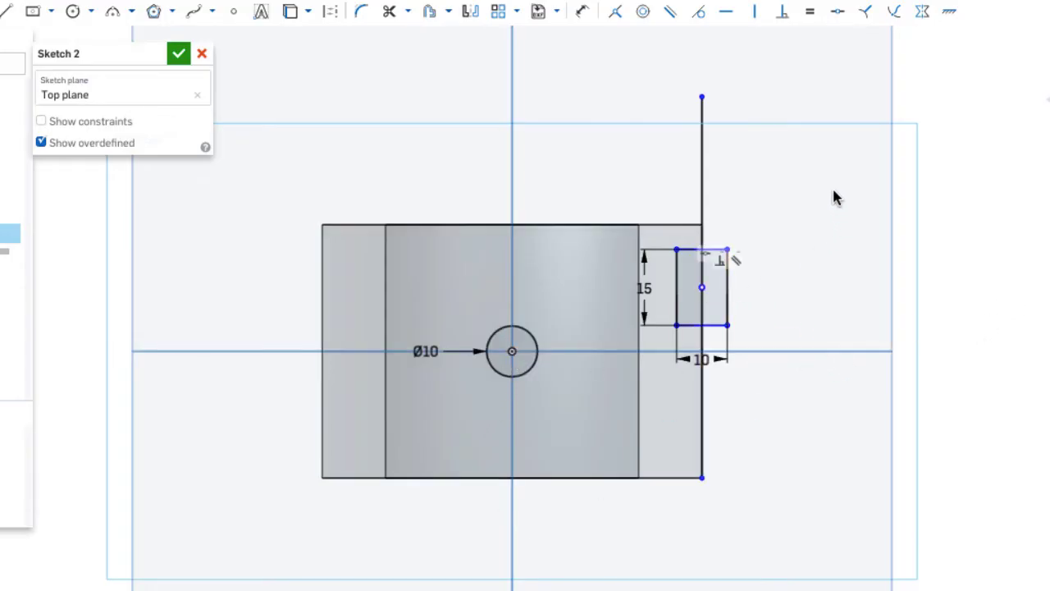
Add a horizontal constraint between the origin and the center point of the 10 by 15 mm rectangle
{"action": "left_click", "coordinate": [727, 15]}
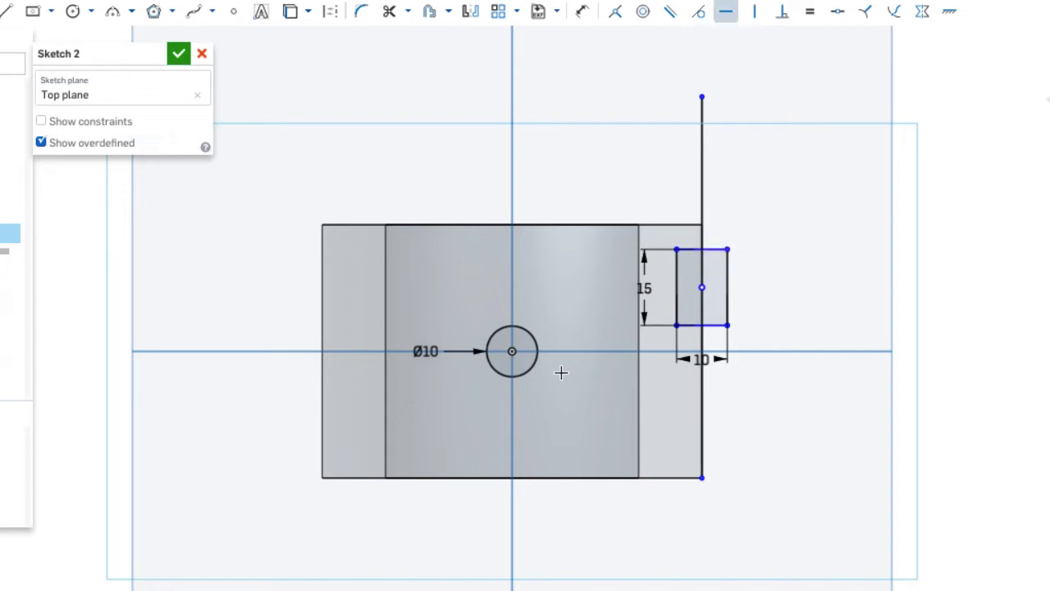
{"action": "left_click", "coordinate": [512, 351]}
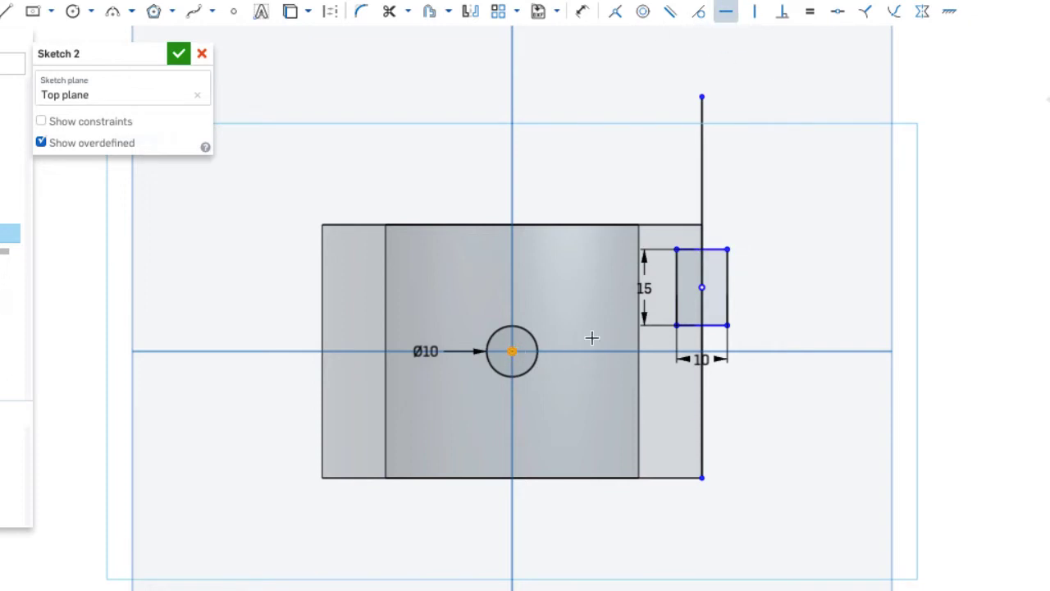
{"action": "left_click", "coordinate": [703, 288]}
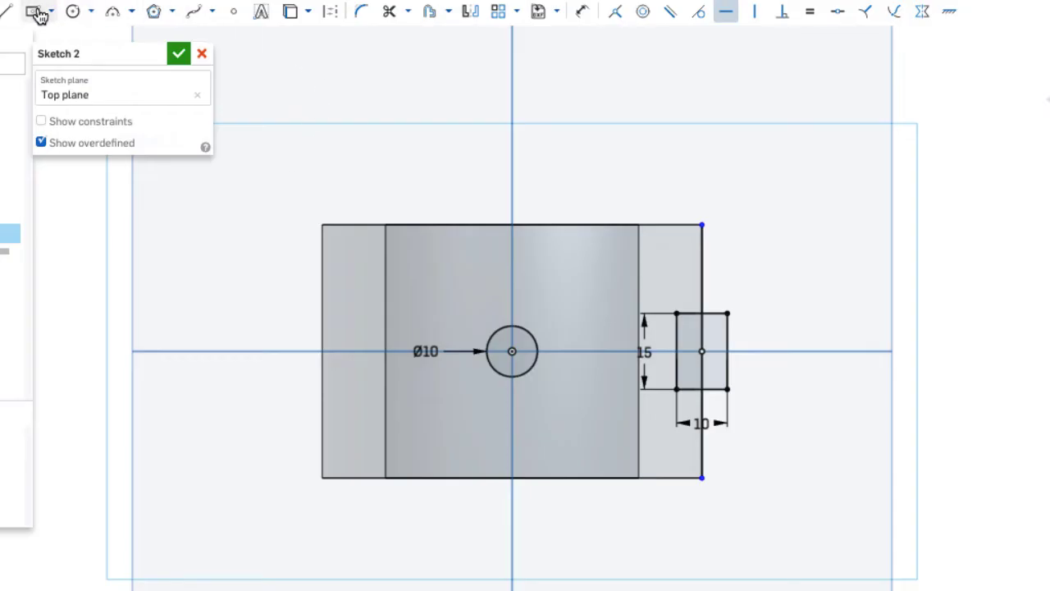
Draw a vertical construction line about 67 mm long through the origin, extending past both ends of the cylinder
{"action": "left_click", "coordinate": [8, 12]}
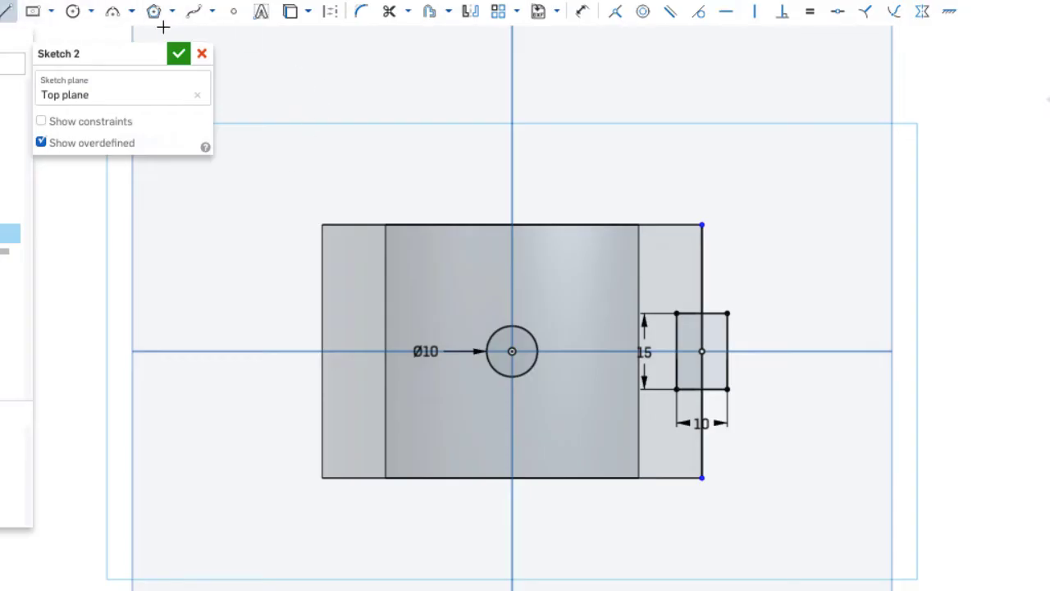
{"action": "left_click", "coordinate": [332, 12]}
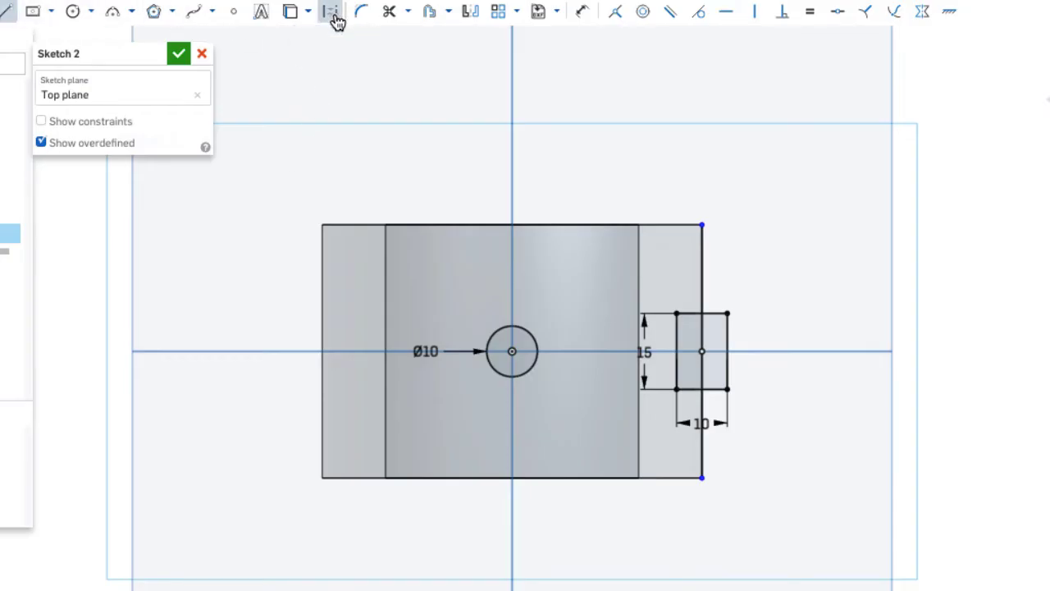
{"action": "left_click", "coordinate": [512, 187]}
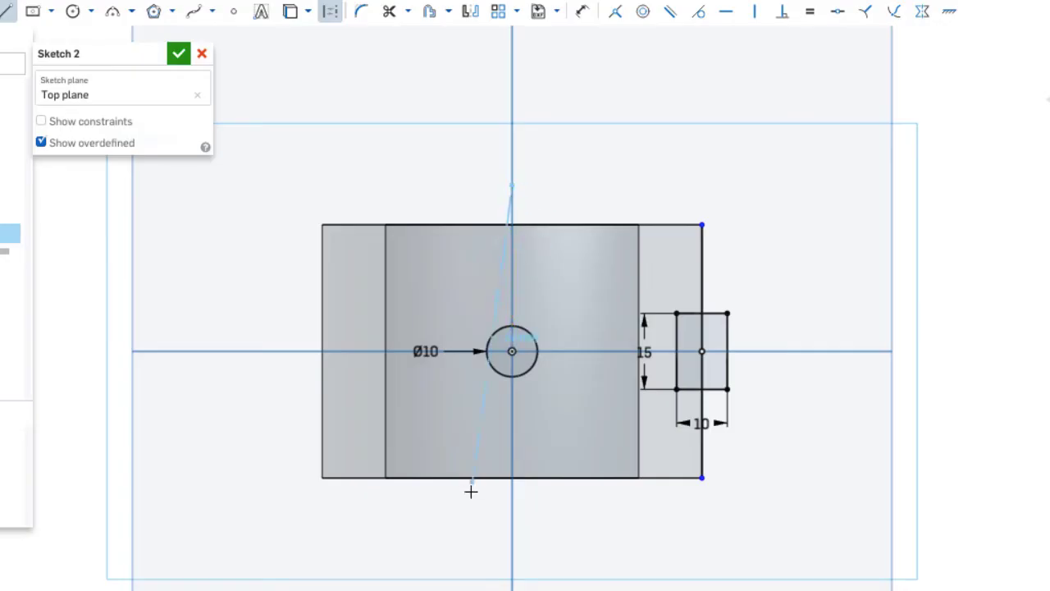
{"action": "left_click", "coordinate": [511, 526]}
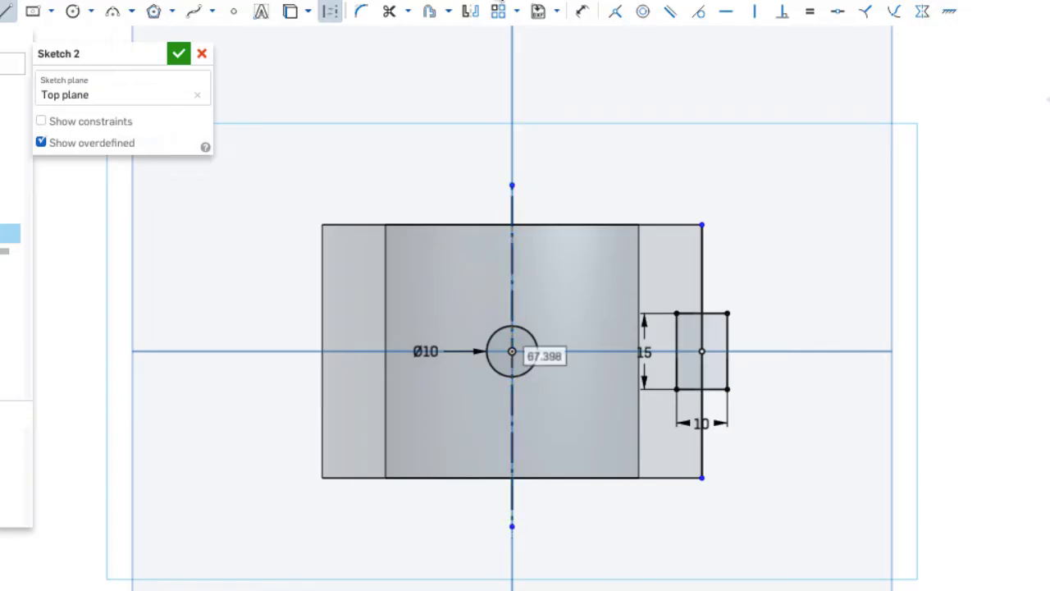
Mirror the 10 by 15 mm rectangle across the vertical construction line to the cylinder's negative X side
{"action": "left_click", "coordinate": [476, 18]}
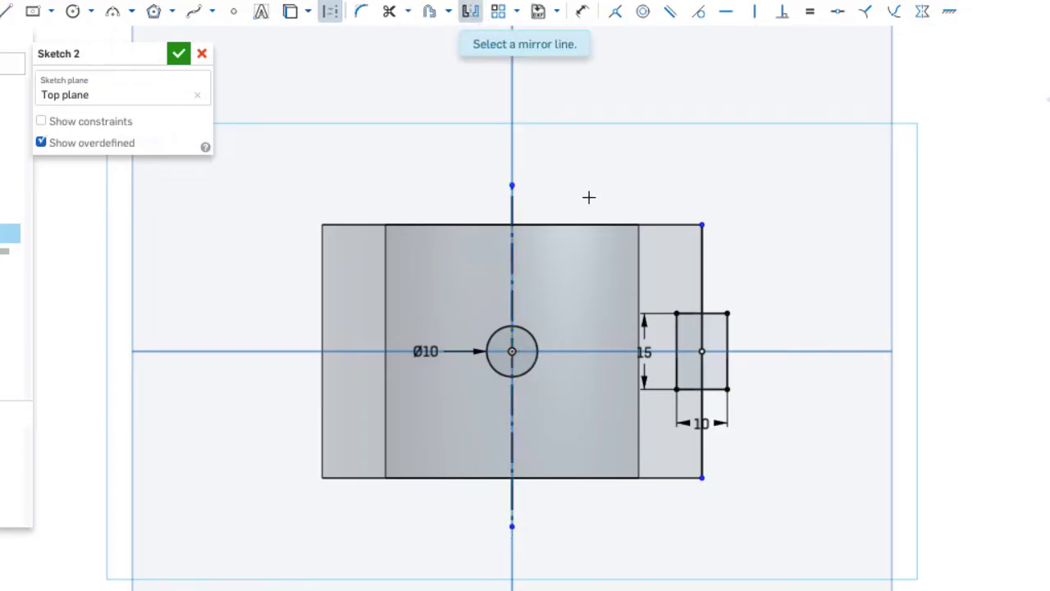
{"action": "left_click", "coordinate": [512, 206]}
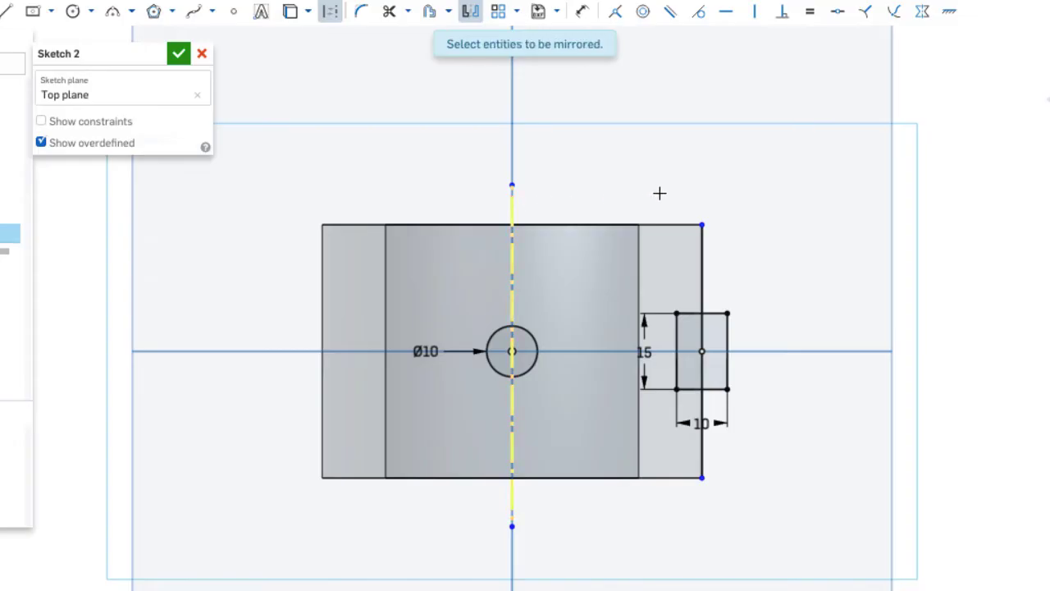
{"action": "left_click_drag", "start_coordinate": [649, 278], "coordinate": [750, 434]}
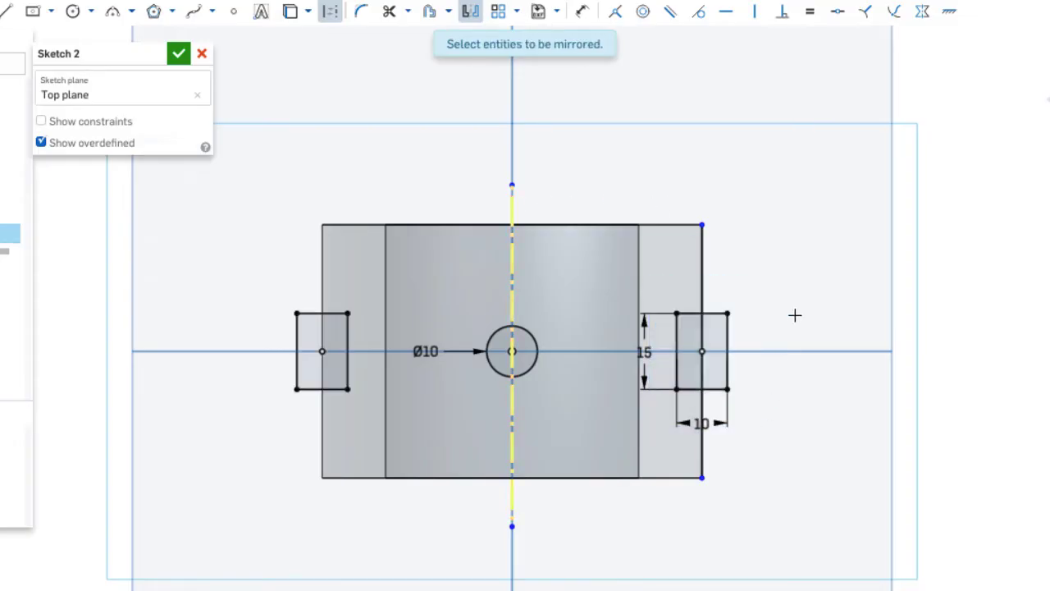
{"action": "right_click", "coordinate": [961, 234]}
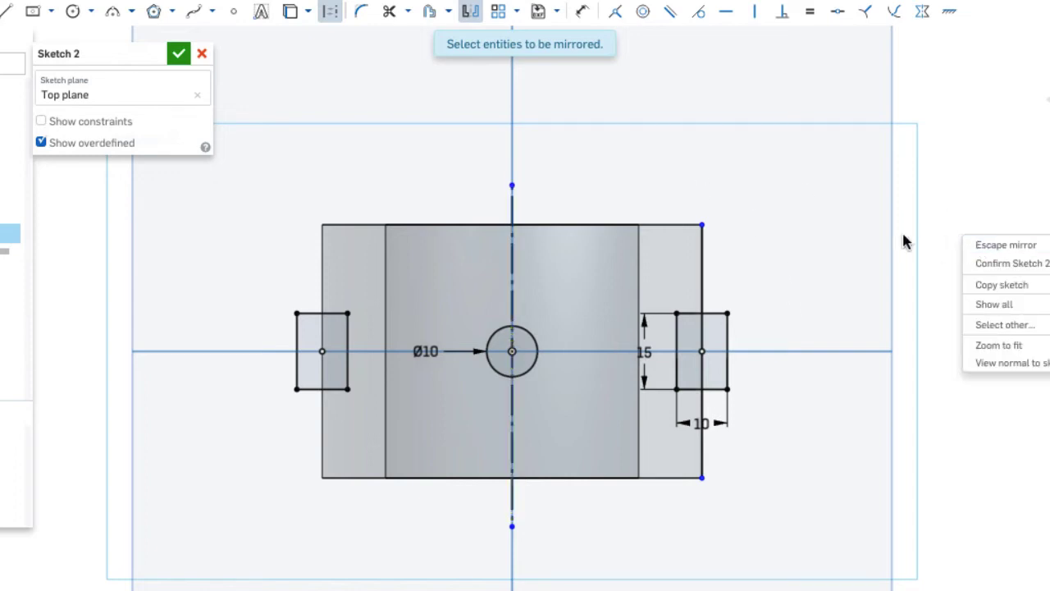
{"action": "left_click", "coordinate": [977, 249]}
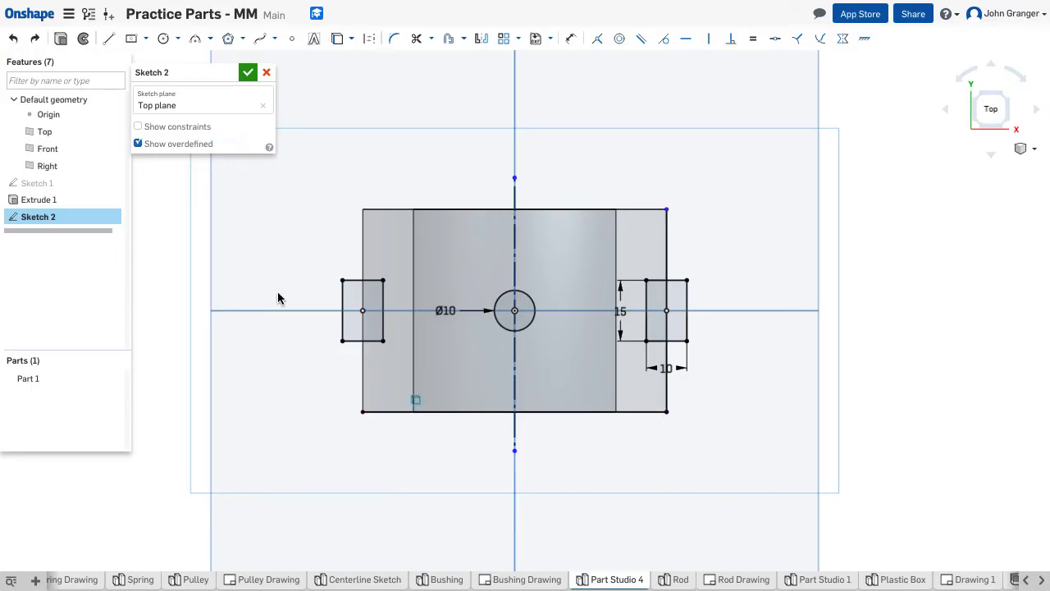
Project the cylinder's negative X and negative Y edges, and draw a center point rectangle about 101 mm wide and 20 mm high on the negative Y edge's midpoint
{"action": "left_click", "coordinate": [337, 39]}
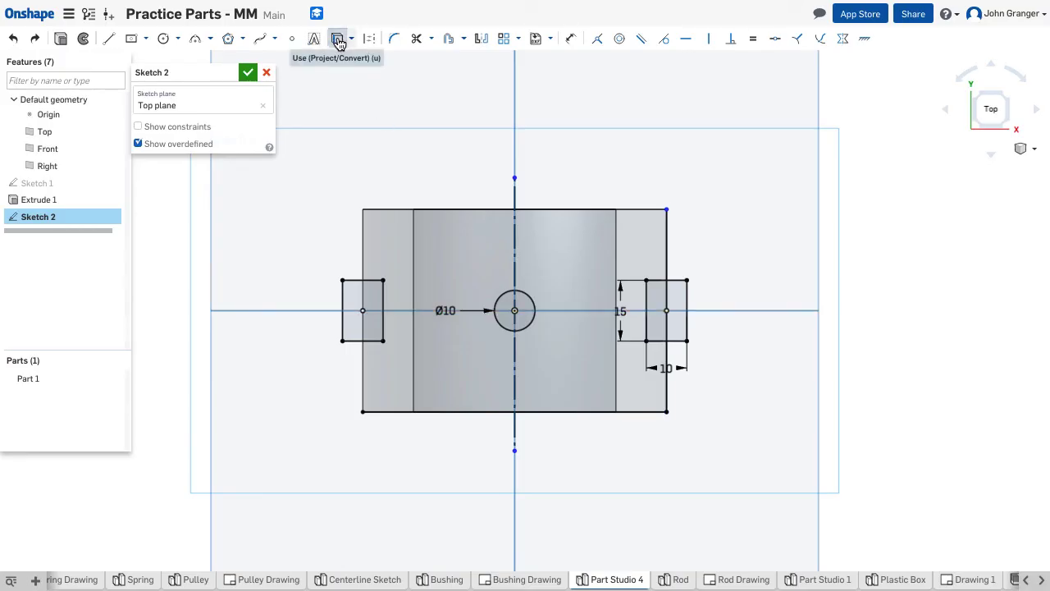
{"action": "left_click", "coordinate": [445, 411]}
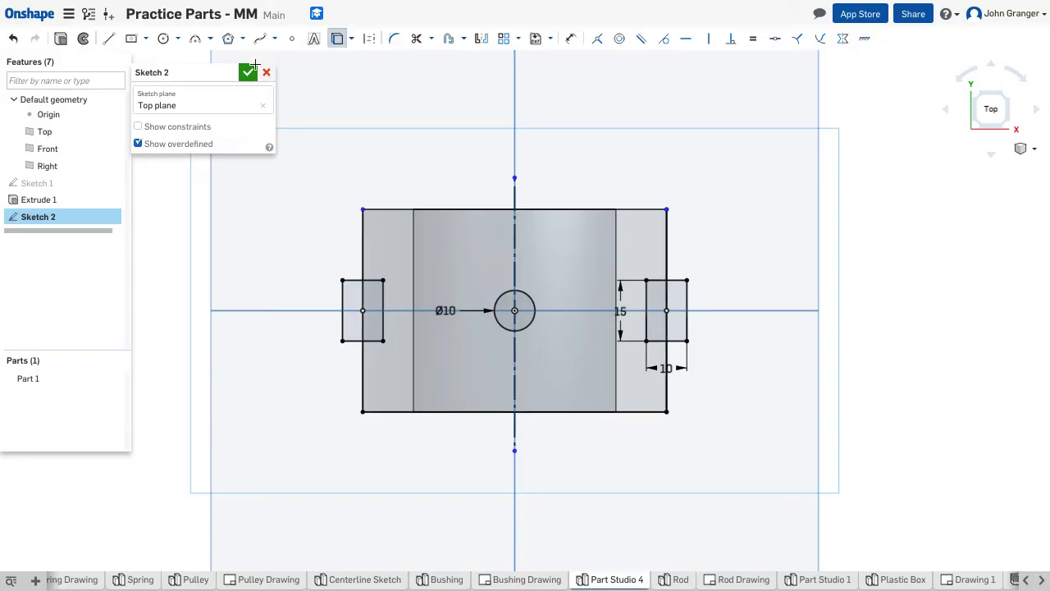
{"action": "left_click", "coordinate": [132, 41]}
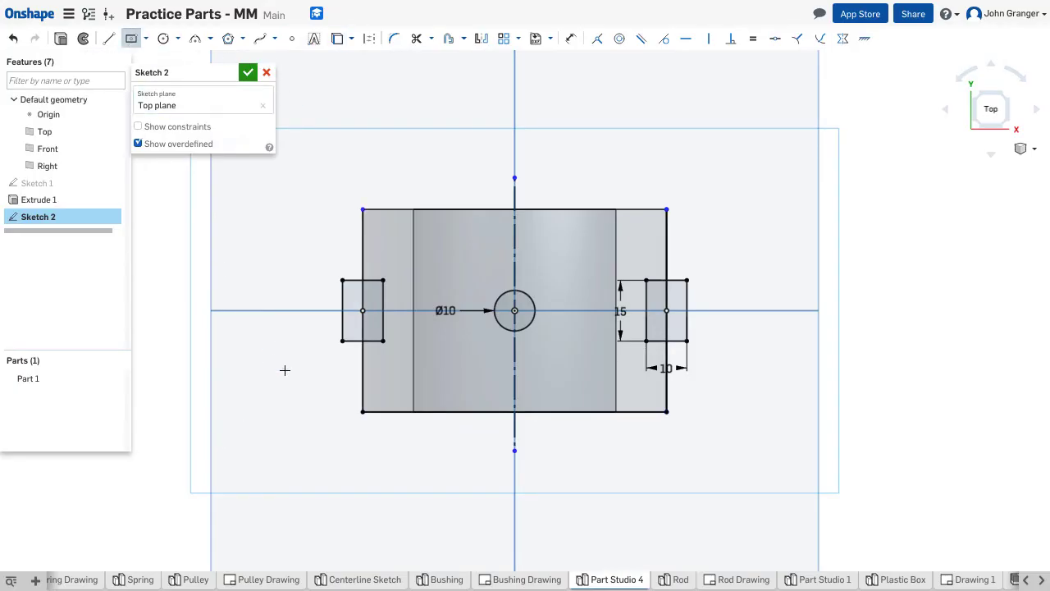
{"action": "left_click", "coordinate": [515, 411]}
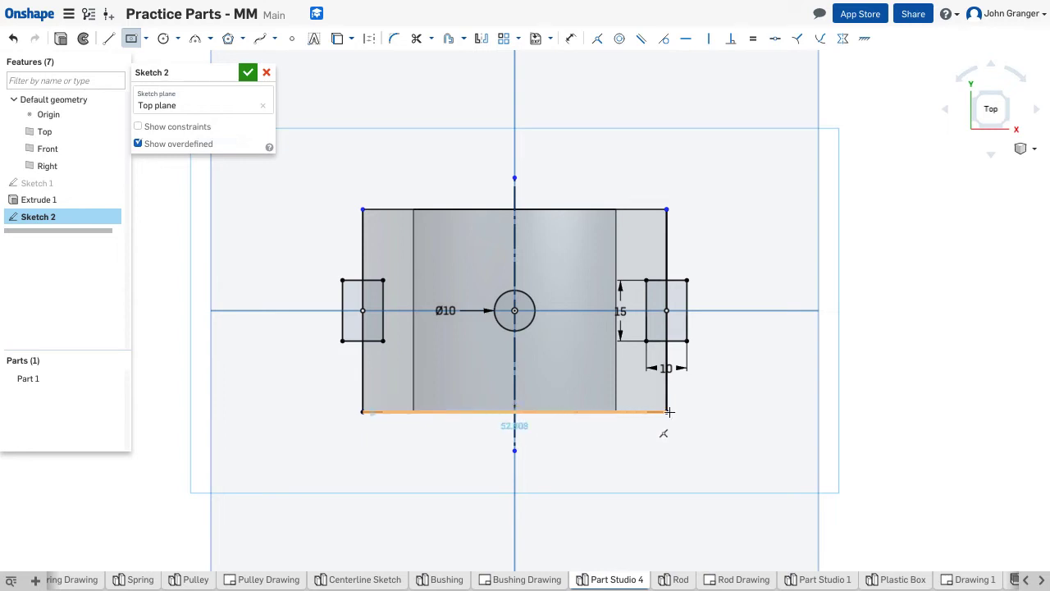
{"action": "left_click", "coordinate": [719, 429]}
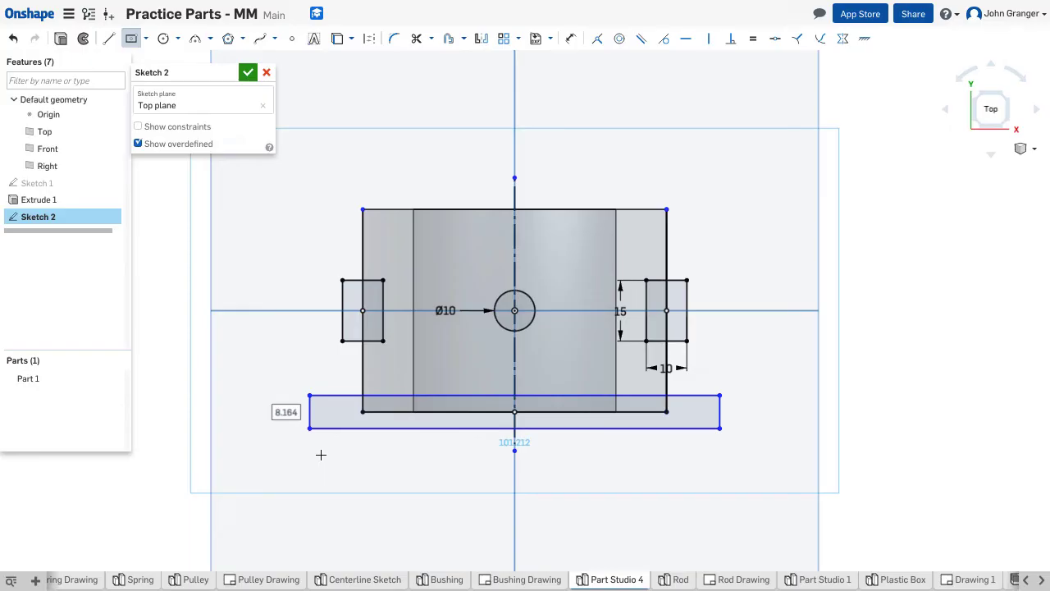
{"action": "type", "text": "20"}
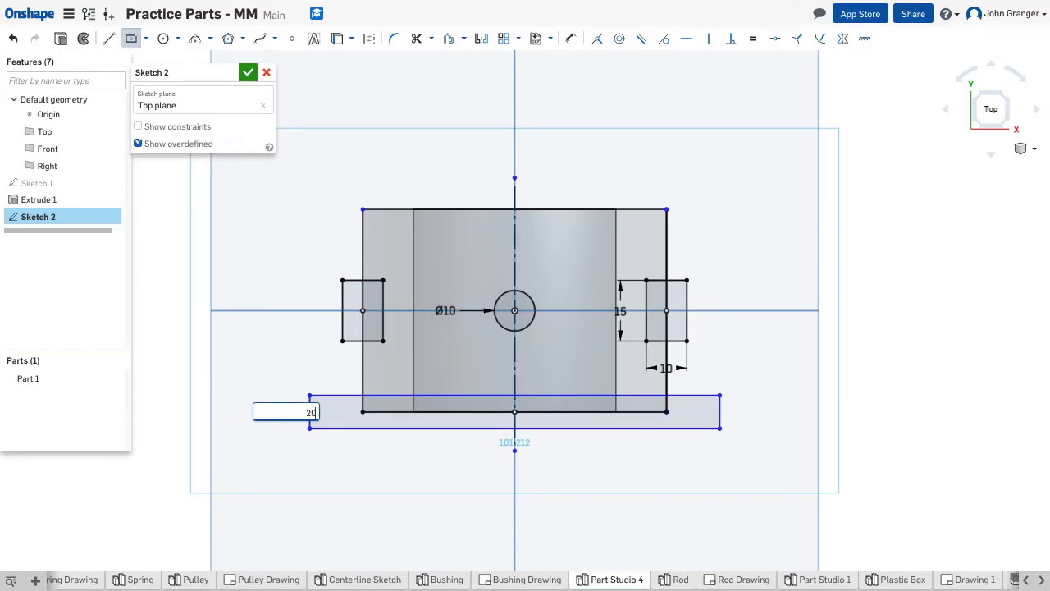
{"action": "key", "text": "Return"}
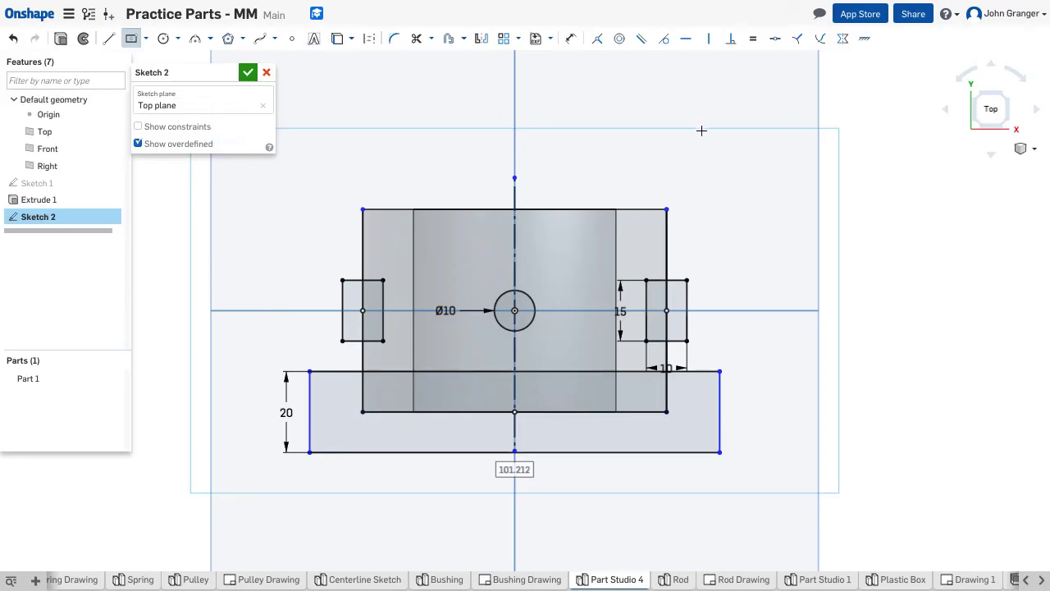
Make the 20 mm high rectangle's positive X side coincident with the cylinder's projected side edge and accept the sketch
{"action": "left_click", "coordinate": [597, 38]}
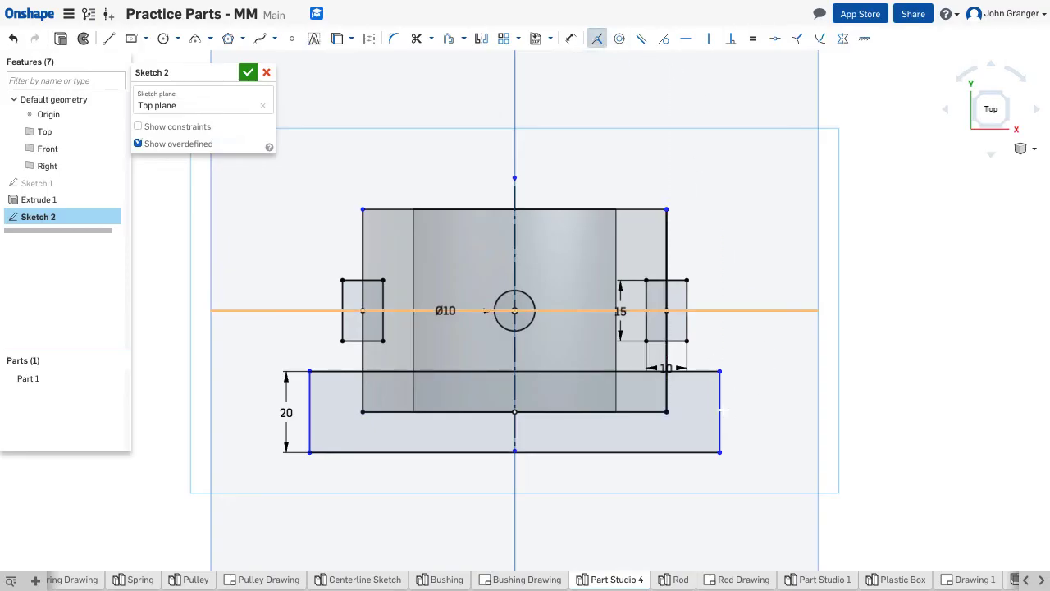
{"action": "left_click", "coordinate": [721, 408]}
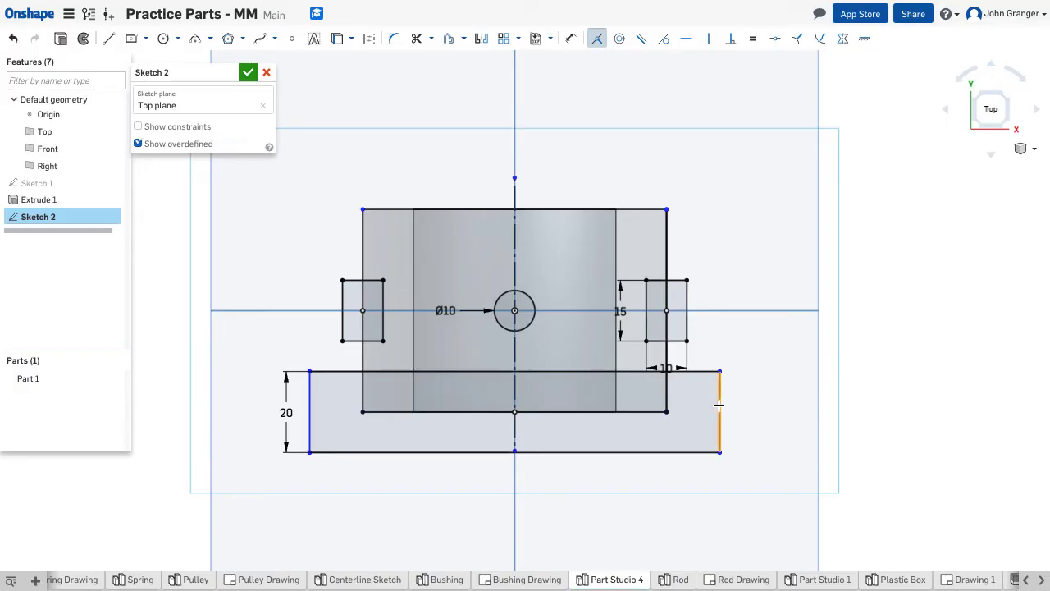
{"action": "left_click", "coordinate": [667, 396]}
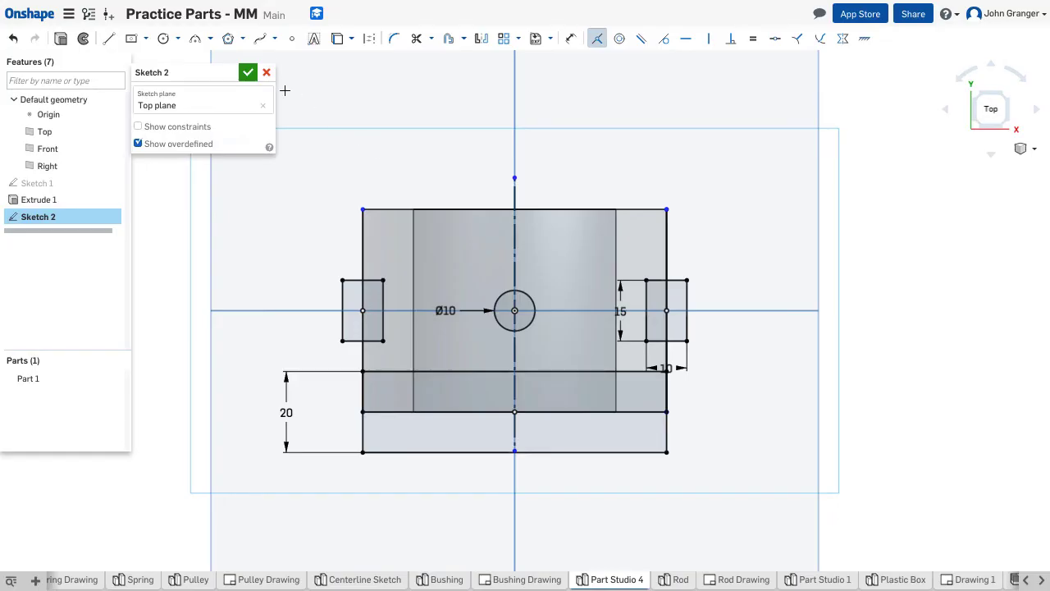
{"action": "left_click", "coordinate": [248, 74]}
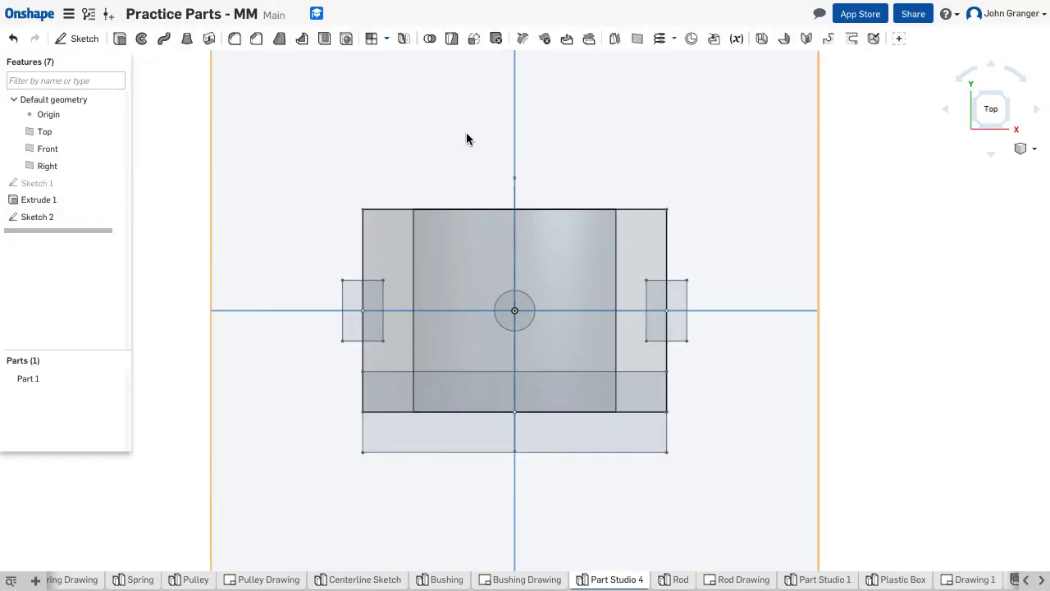
In isometric view, set up a Remove extrude of the circle at the origin, directed upward with a Through all end condition
{"action": "right_click", "coordinate": [191, 177]}
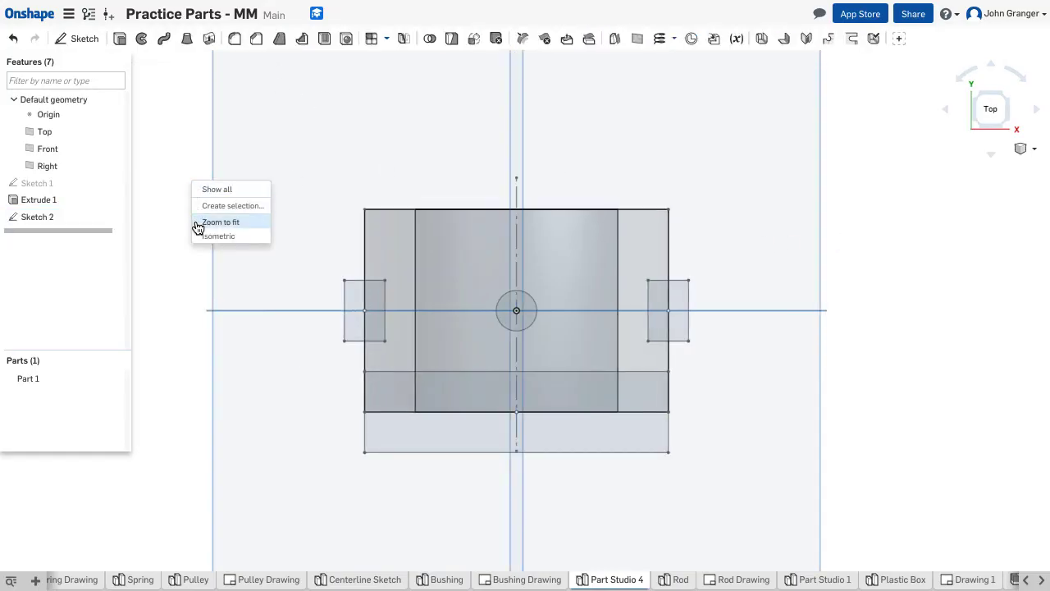
{"action": "left_click", "coordinate": [215, 236]}
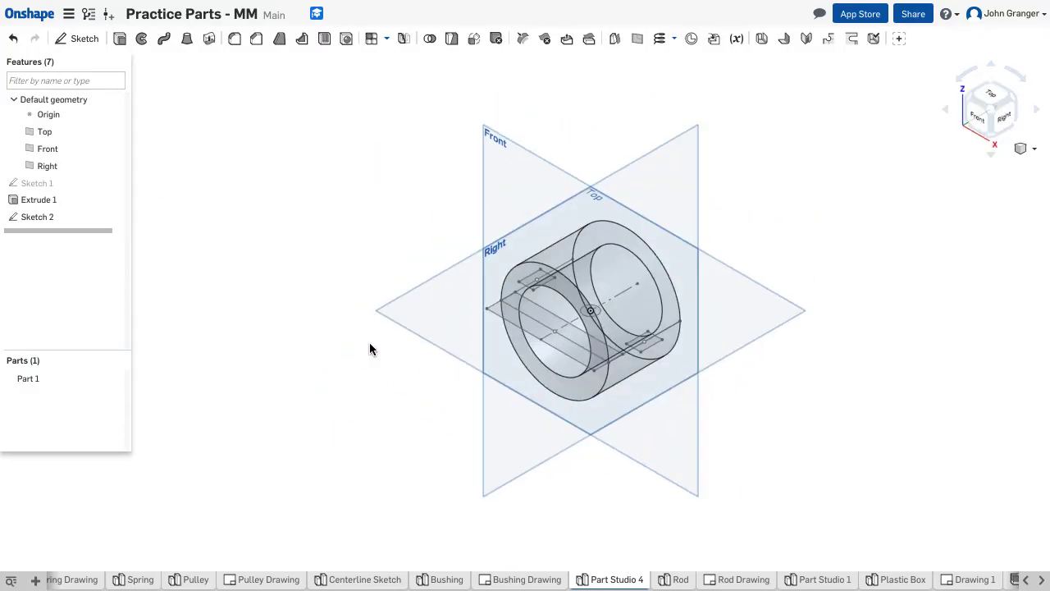
{"action": "left_click", "coordinate": [120, 39]}
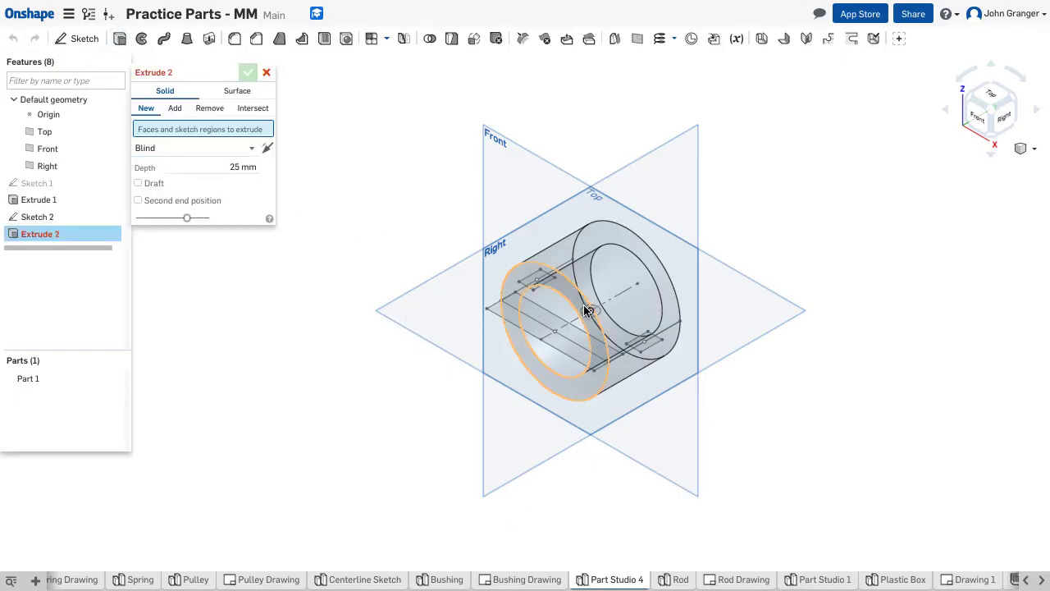
{"action": "mouse_move", "coordinate": [385, 358]}
{"action": "right_mouse_down"}
{"action": "mouse_move", "coordinate": [395, 345]}
{"action": "mouse_move", "coordinate": [412, 351]}
{"action": "right_mouse_up"}
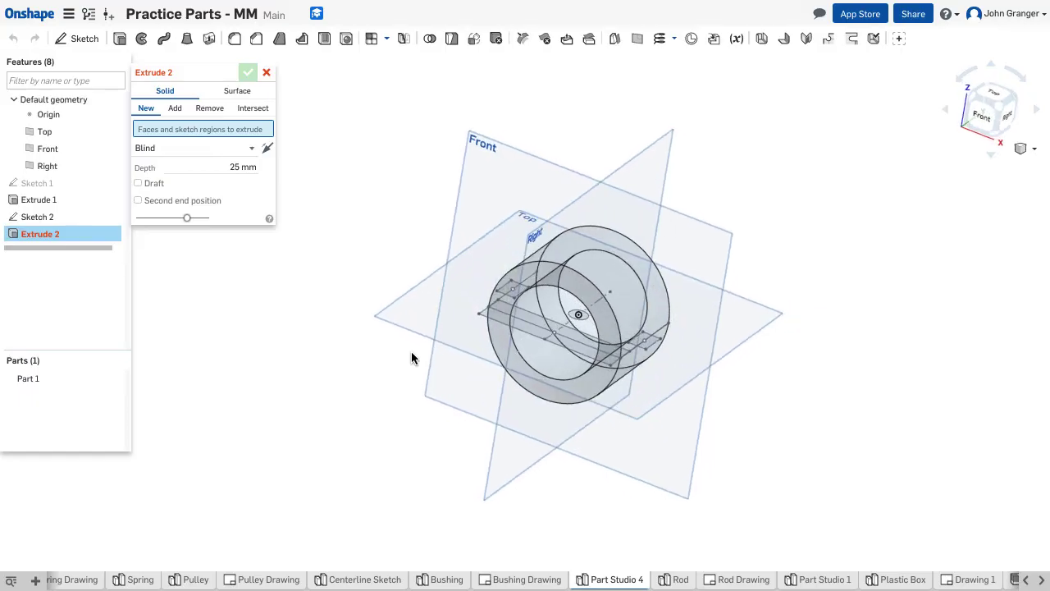
{"action": "left_click", "coordinate": [574, 326]}
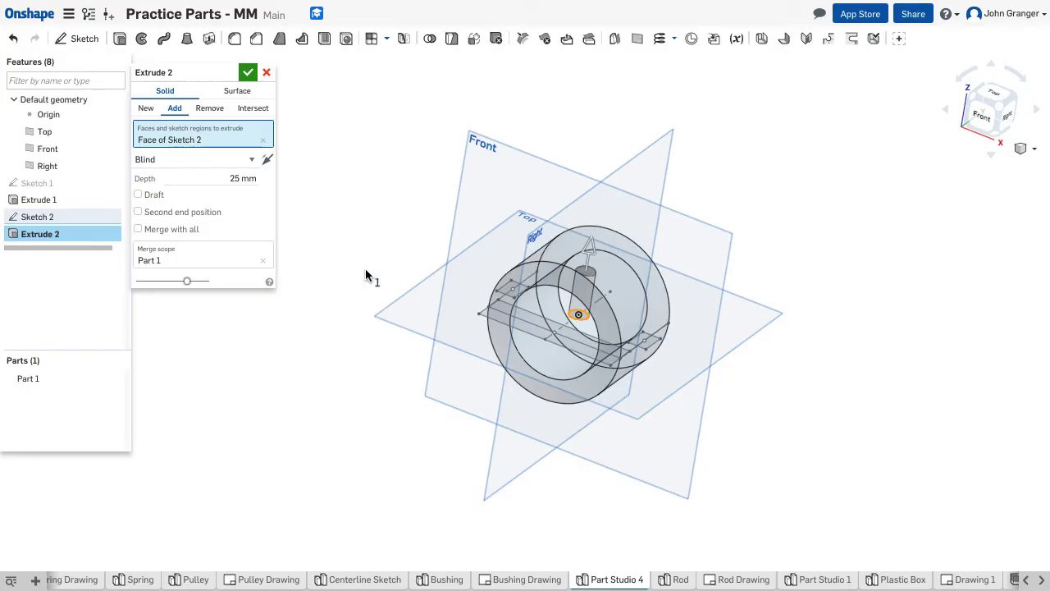
{"action": "left_click", "coordinate": [207, 113]}
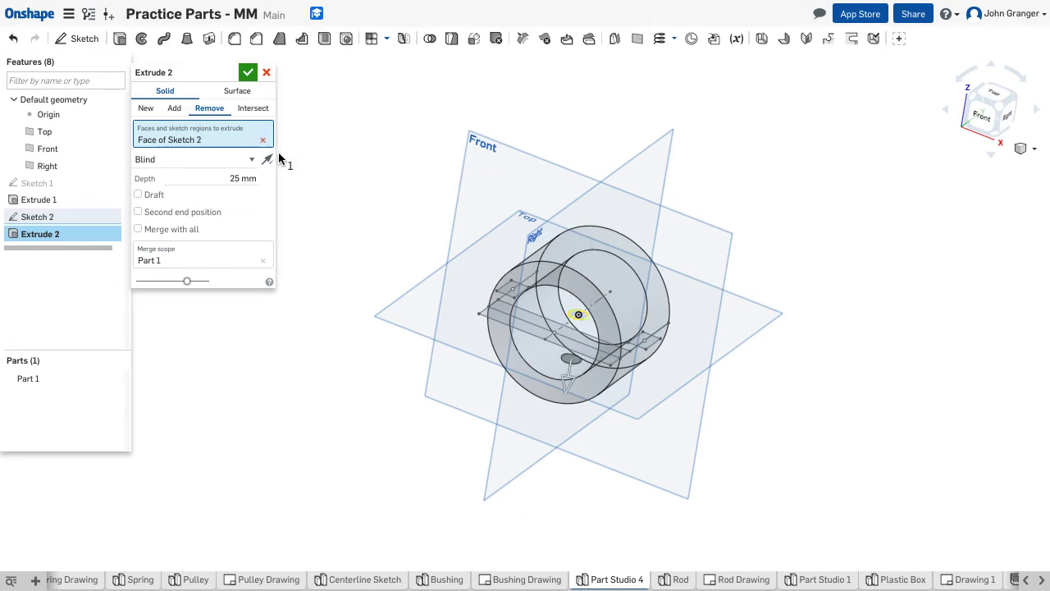
{"action": "left_click_drag", "start_coordinate": [571, 373], "coordinate": [593, 216]}
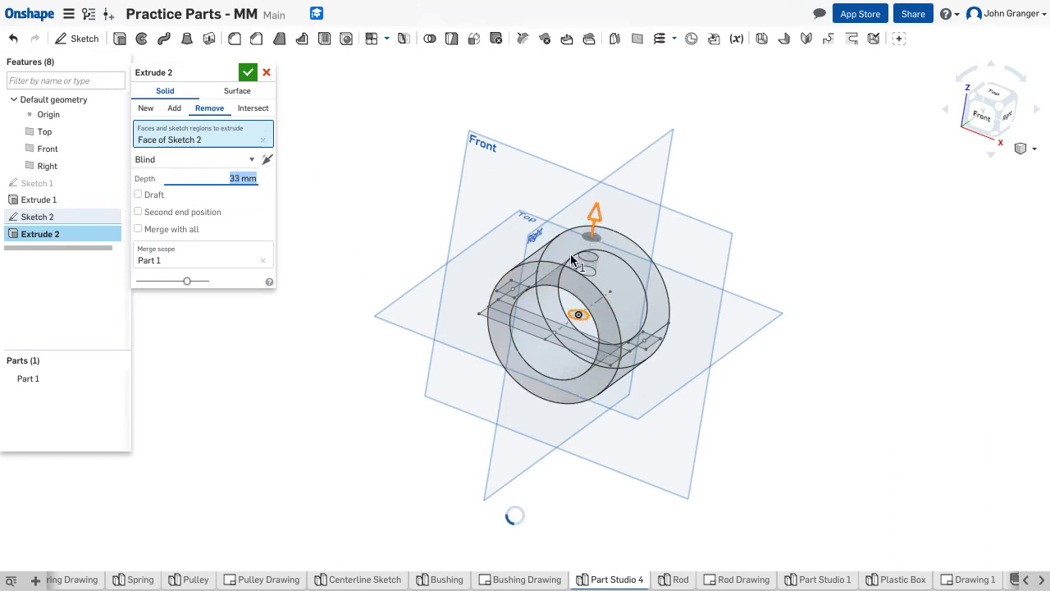
{"action": "left_click", "coordinate": [251, 162]}
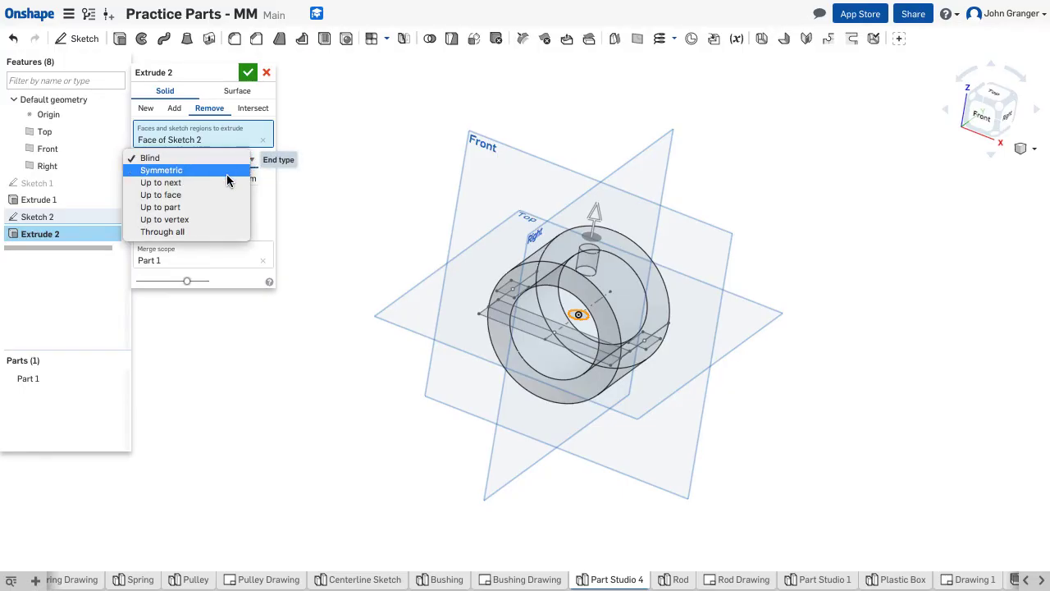
{"action": "left_click", "coordinate": [216, 233]}
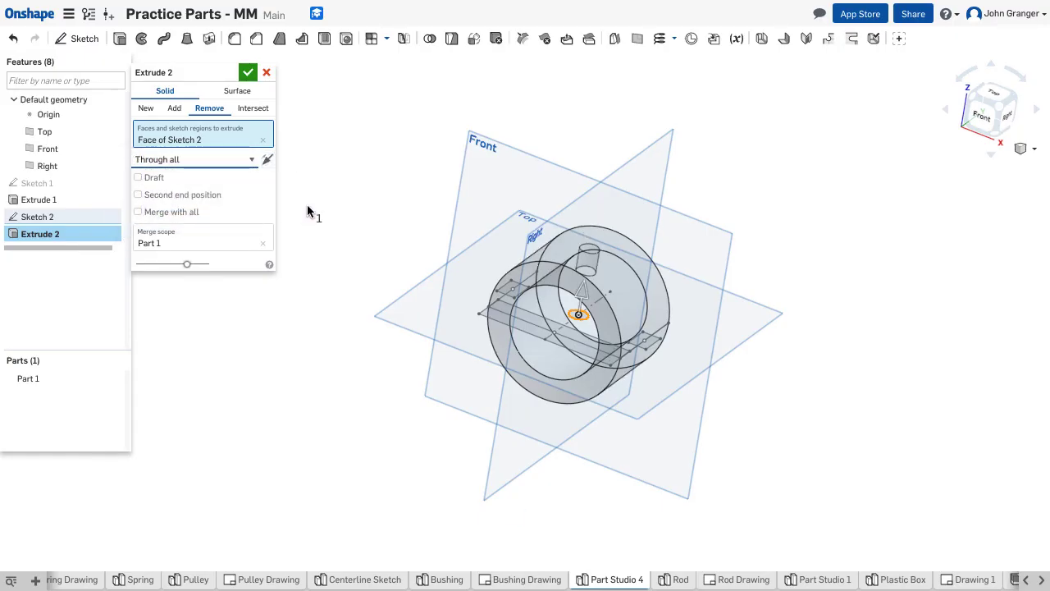
Examine the circle's cut through the cylinder wall from several angles
{"action": "right_click_drag", "start_coordinate": [343, 217], "coordinate": [313, 231]}
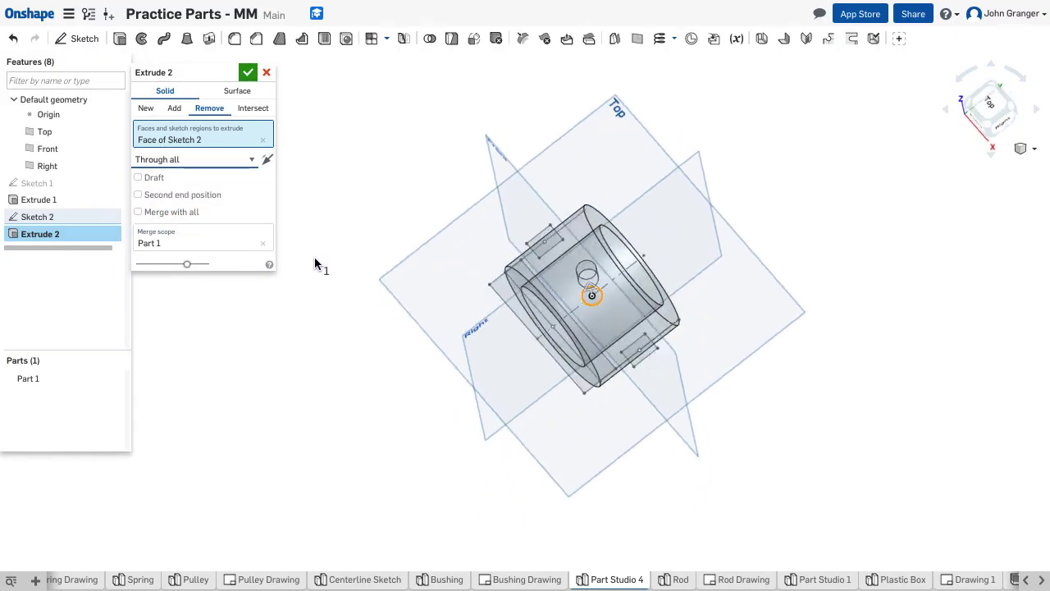
{"action": "key", "text": "Down"}
{"action": "key", "text": "Down"}
{"action": "key", "text": "Down"}
{"action": "key", "text": "Down"}
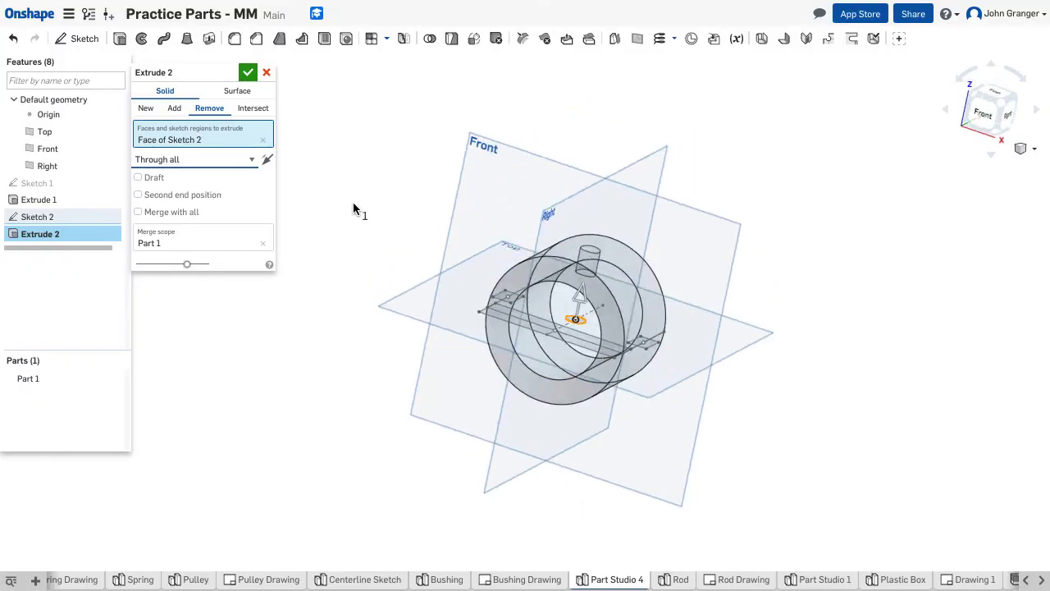
{"action": "key", "text": "Down"}
{"action": "key", "text": "Down"}
{"action": "key", "text": "Down"}
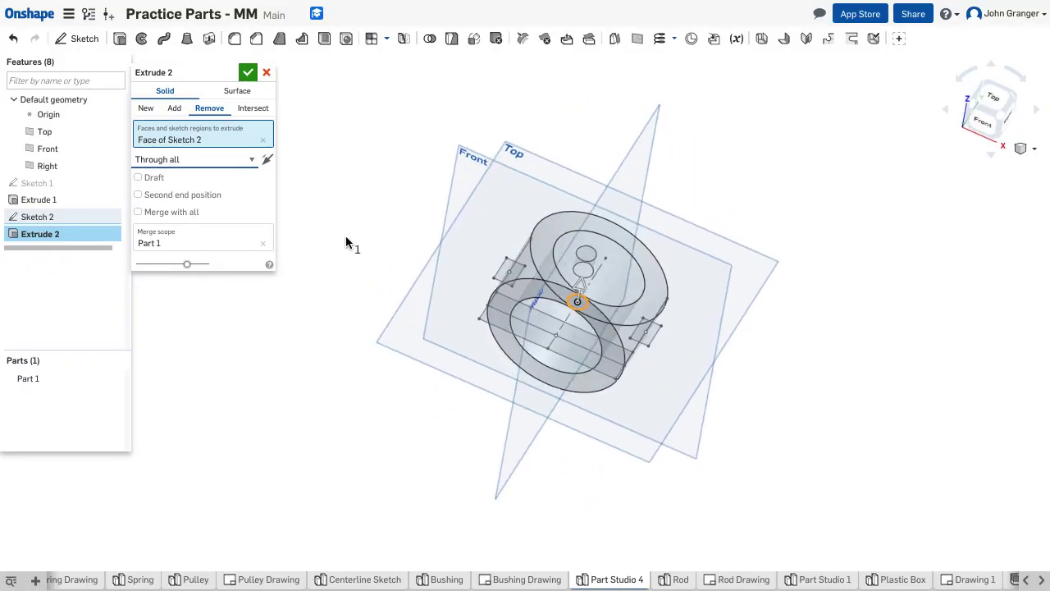
{"action": "key", "text": "Up"}
{"action": "key", "text": "Up"}
{"action": "key", "text": "Up"}
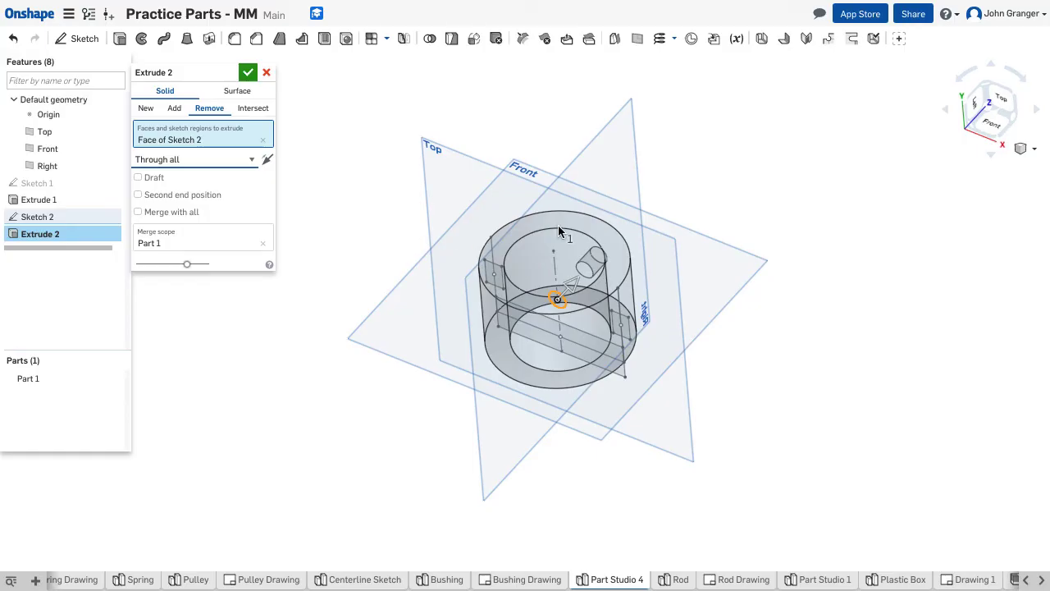
Change the display from translucent to opaque shaded and accept the circular hole cut
{"action": "left_click", "coordinate": [1036, 151]}
{"action": "left_click", "coordinate": [968, 284]}
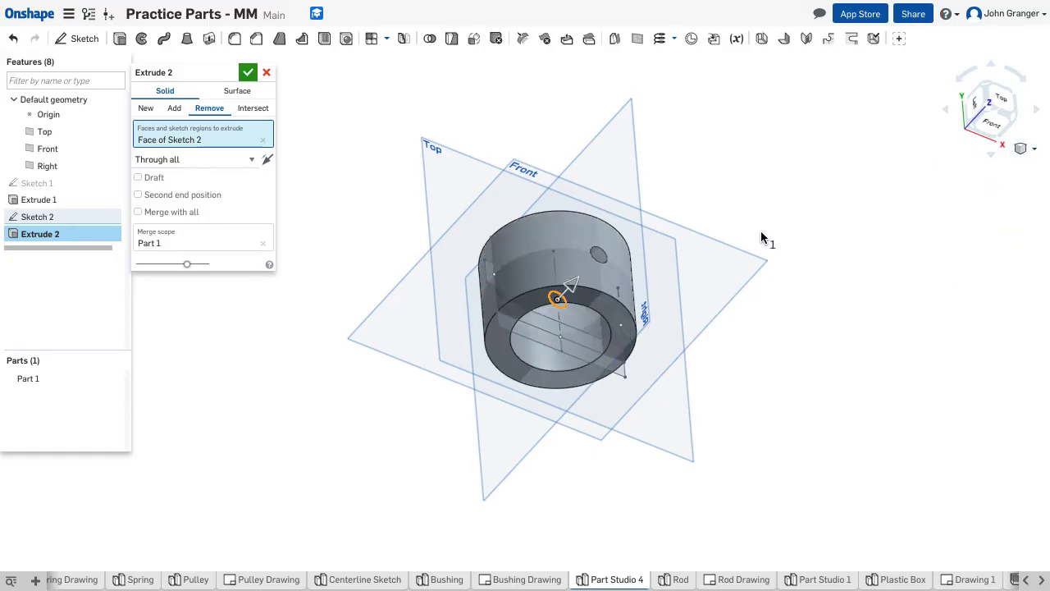
{"action": "left_click", "coordinate": [248, 72]}
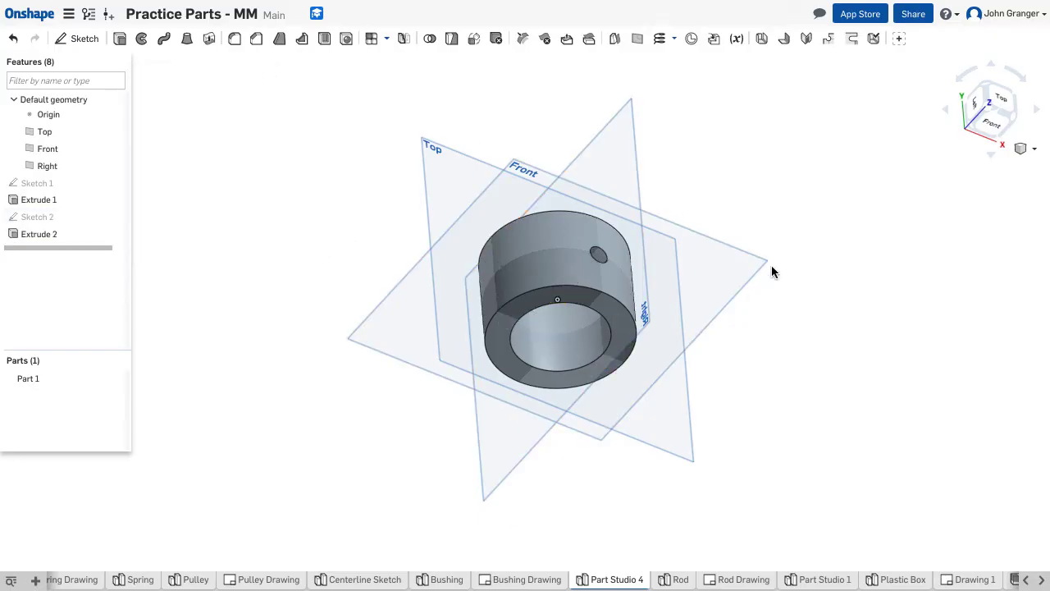
Inspect the finished circular hole and the cylinder from different viewing angles
{"action": "key", "text": "Up"}
{"action": "key", "text": "Up"}
{"action": "key", "text": "Up"}
{"action": "key", "text": "Down"}
{"action": "key", "text": "Down"}
{"action": "key", "text": "Down"}
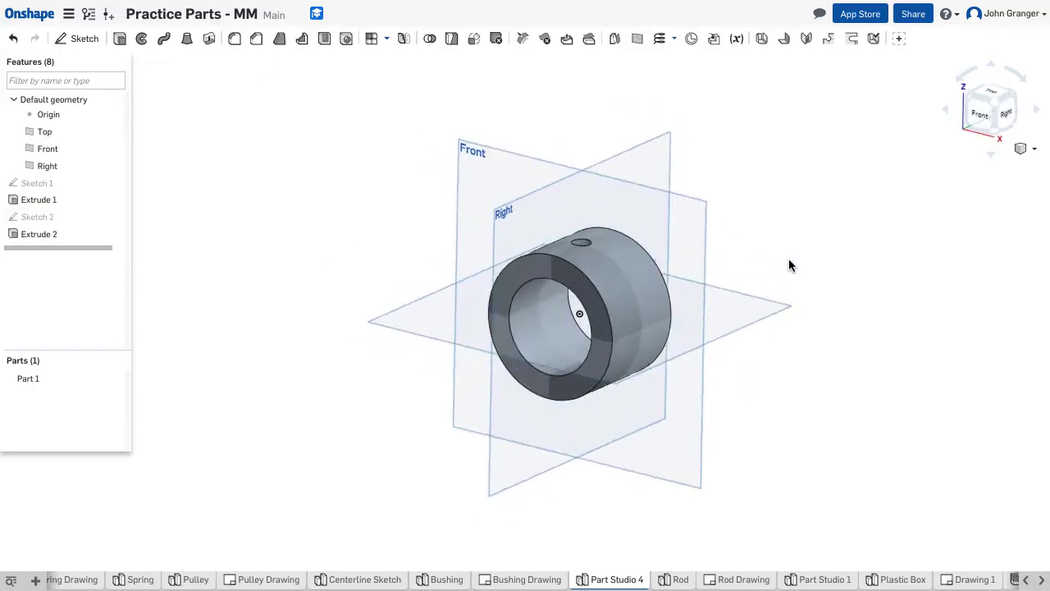
{"action": "key", "text": "Right"}
{"action": "key", "text": "Right"}
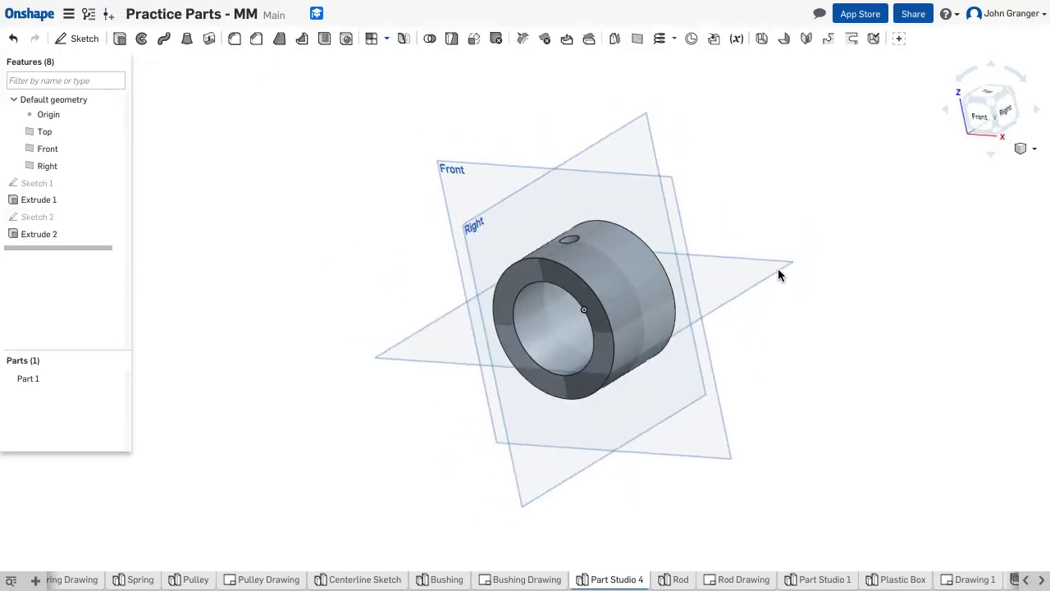
Return to the isometric view and show Sketch 2 again
{"action": "right_click", "coordinate": [280, 249]}
{"action": "left_click", "coordinate": [309, 306]}
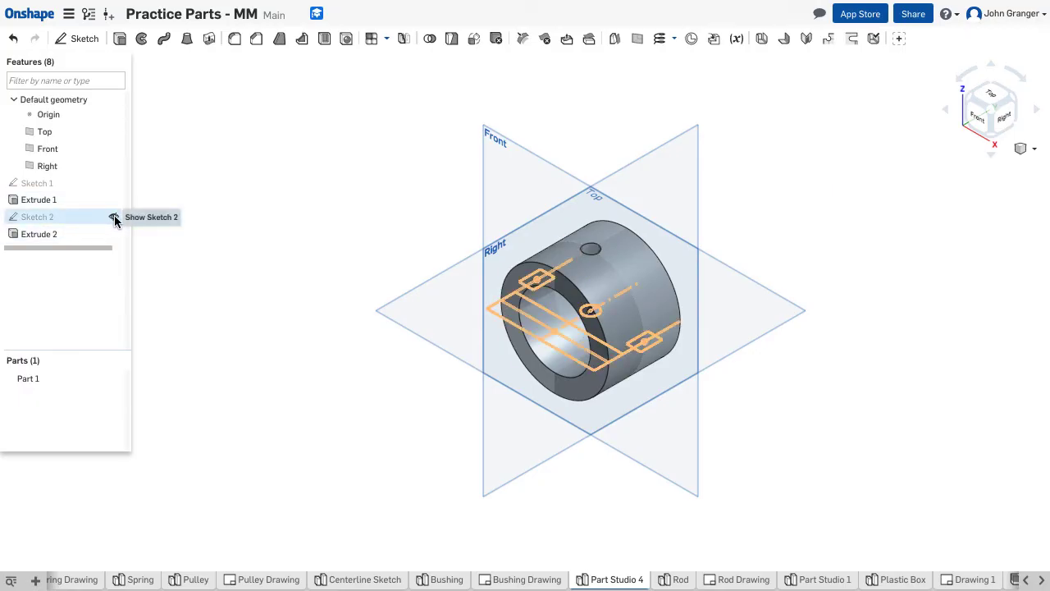
{"action": "left_click", "coordinate": [114, 217]}
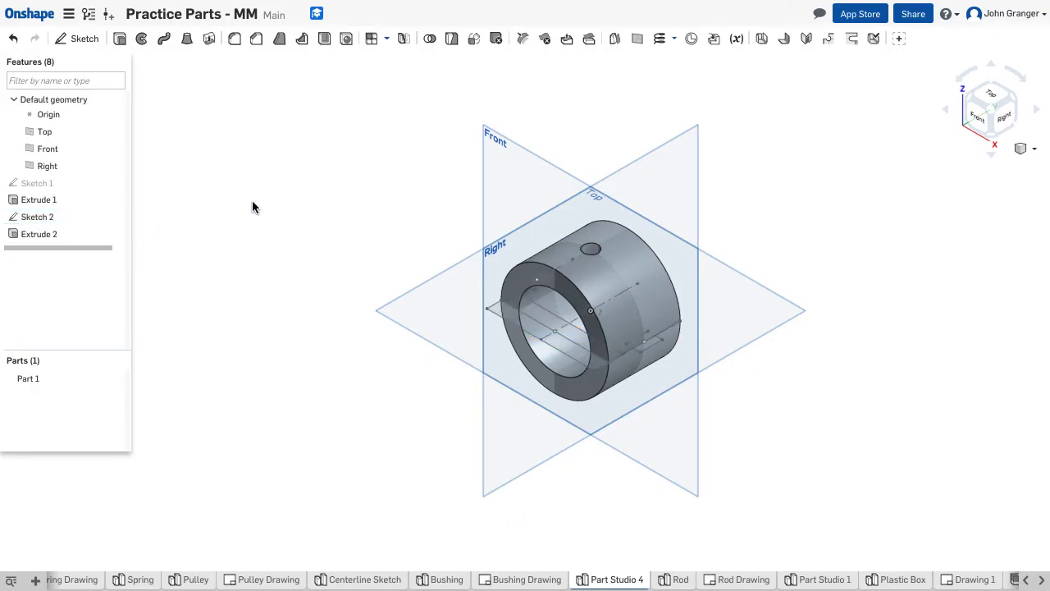
{"action": "right_click_drag", "start_coordinate": [252, 207], "coordinate": [310, 257]}
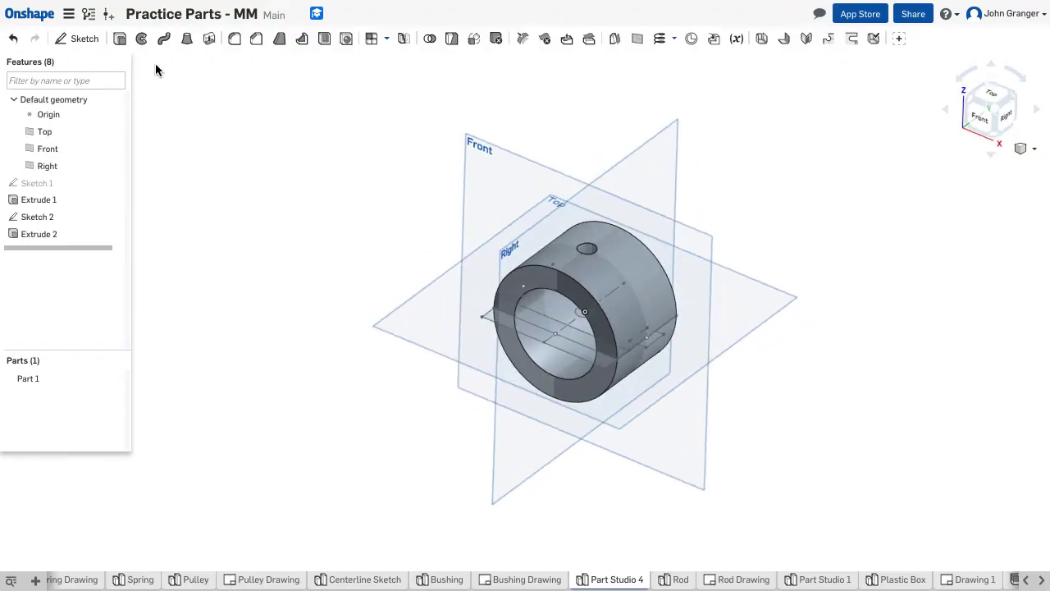
Start a Remove extrude, hide Part 1, and select the inner halves of the two small side rectangles
{"action": "left_click", "coordinate": [119, 38]}
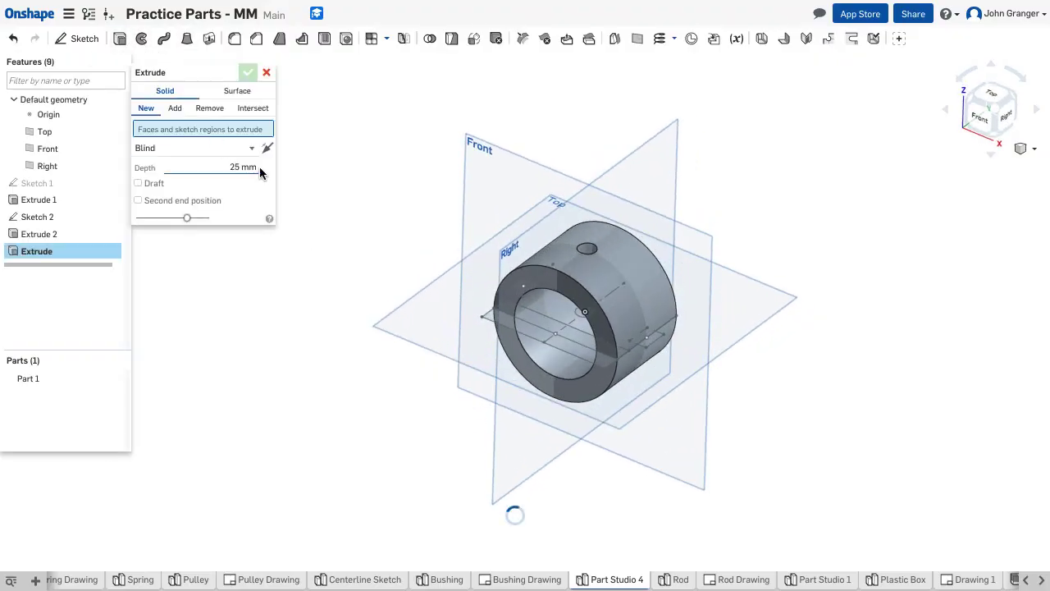
{"action": "left_click", "coordinate": [209, 108]}
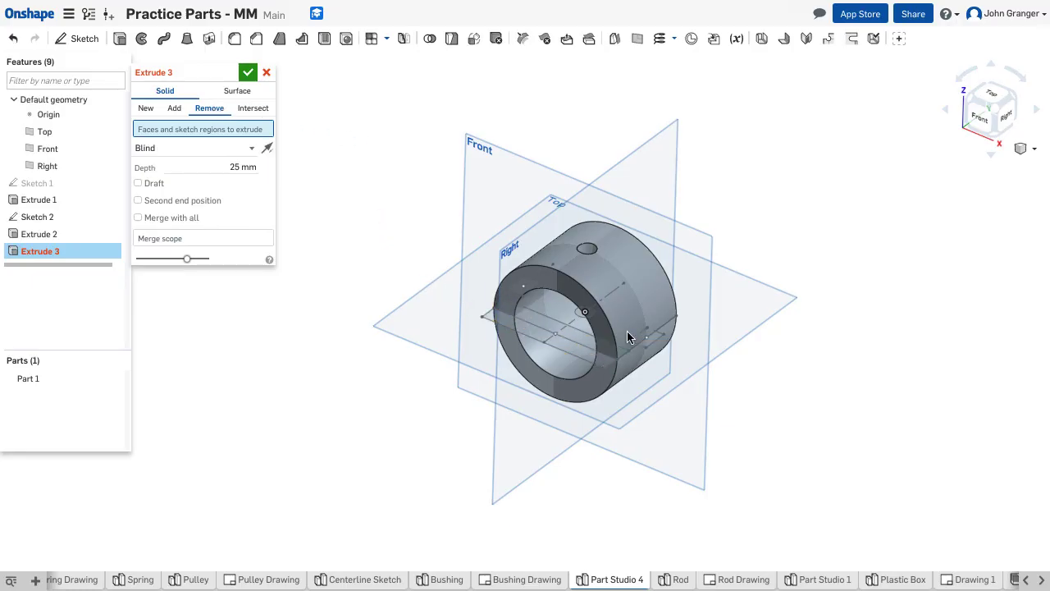
{"action": "mouse_move", "coordinate": [353, 230]}
{"action": "right_mouse_down"}
{"action": "mouse_move", "coordinate": [337, 260]}
{"action": "mouse_move", "coordinate": [343, 229]}
{"action": "mouse_move", "coordinate": [352, 238]}
{"action": "right_mouse_up"}
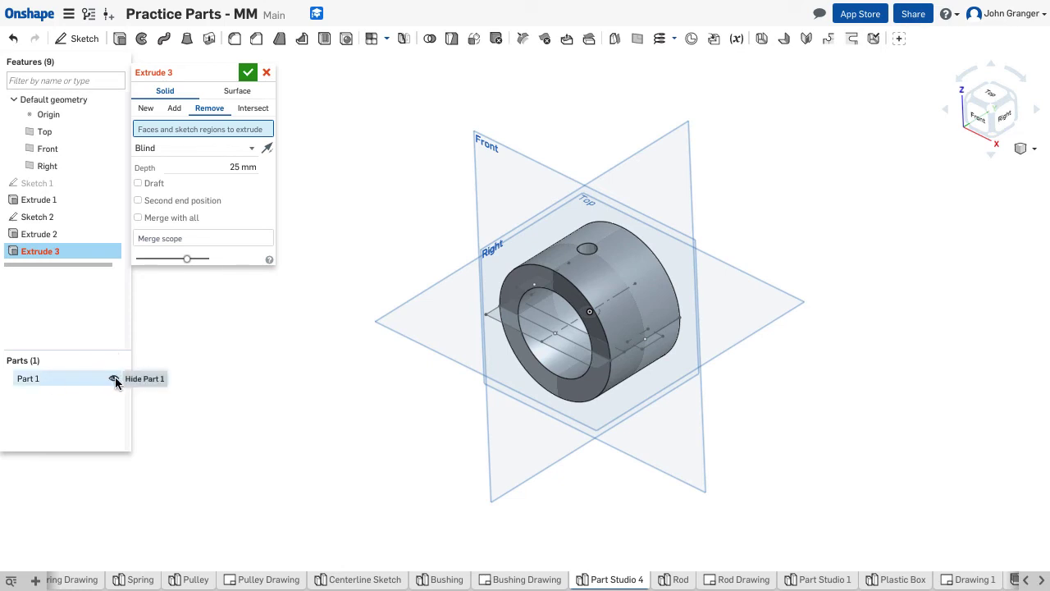
{"action": "left_click", "coordinate": [114, 379]}
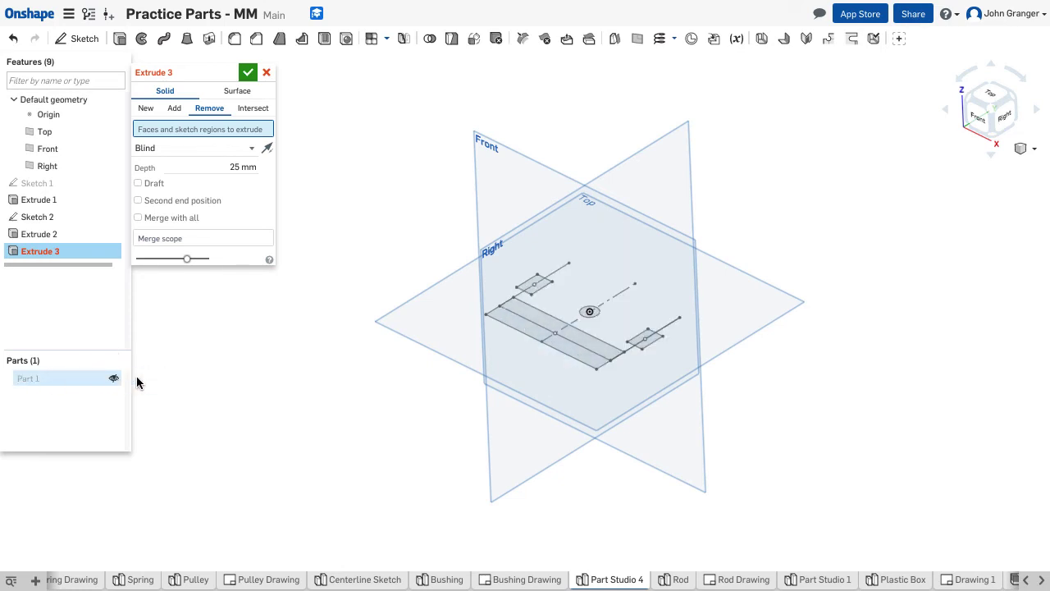
{"action": "left_click", "coordinate": [540, 285]}
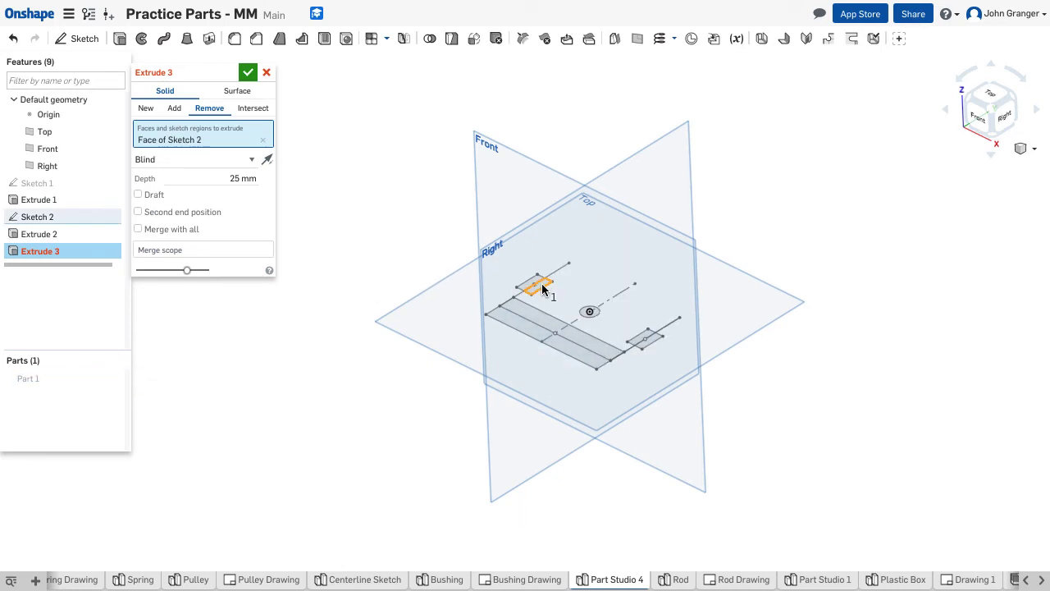
{"action": "left_click", "coordinate": [654, 343]}
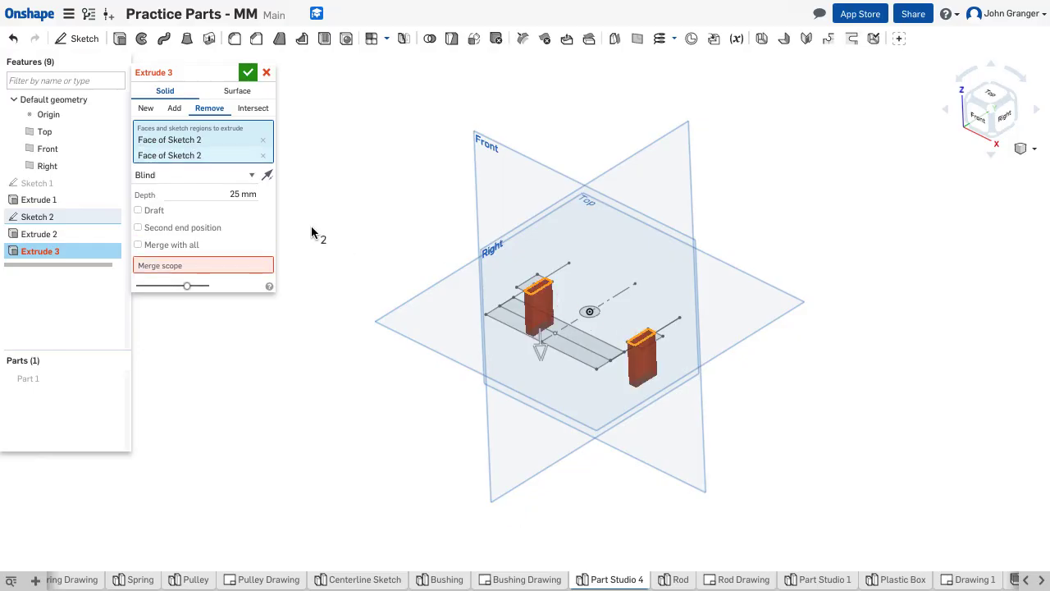
Make the side rectangle cut symmetric with a depth of 70 mm
{"action": "left_click", "coordinate": [250, 175]}
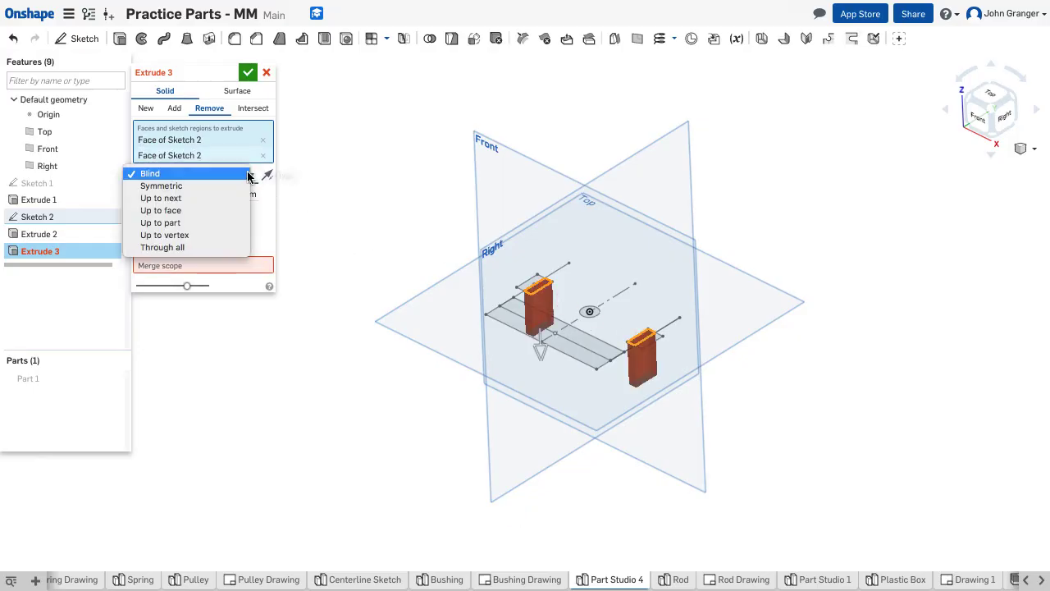
{"action": "left_click", "coordinate": [225, 186]}
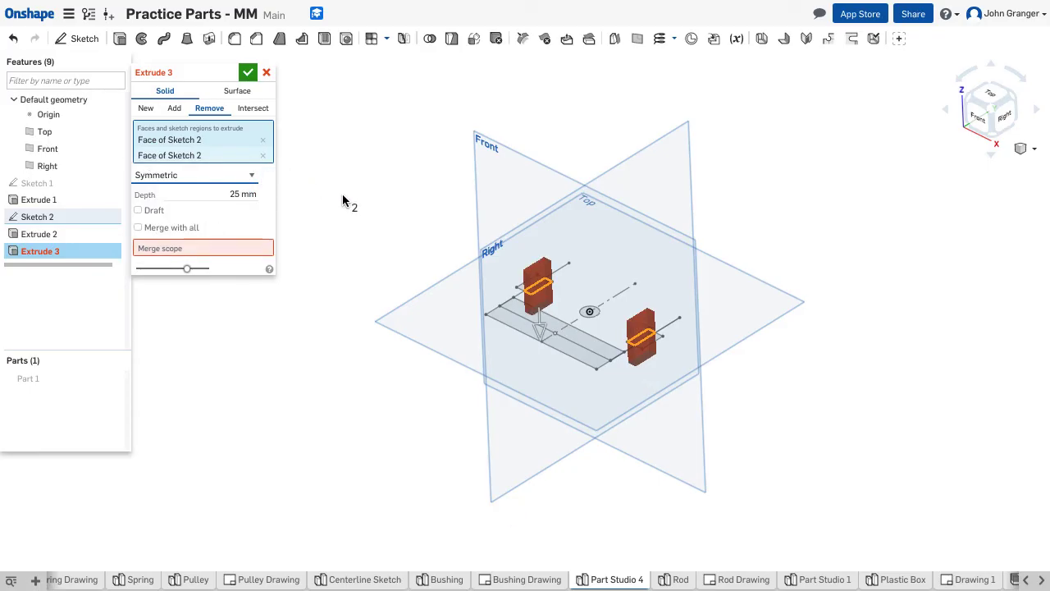
{"action": "left_click", "coordinate": [210, 110]}
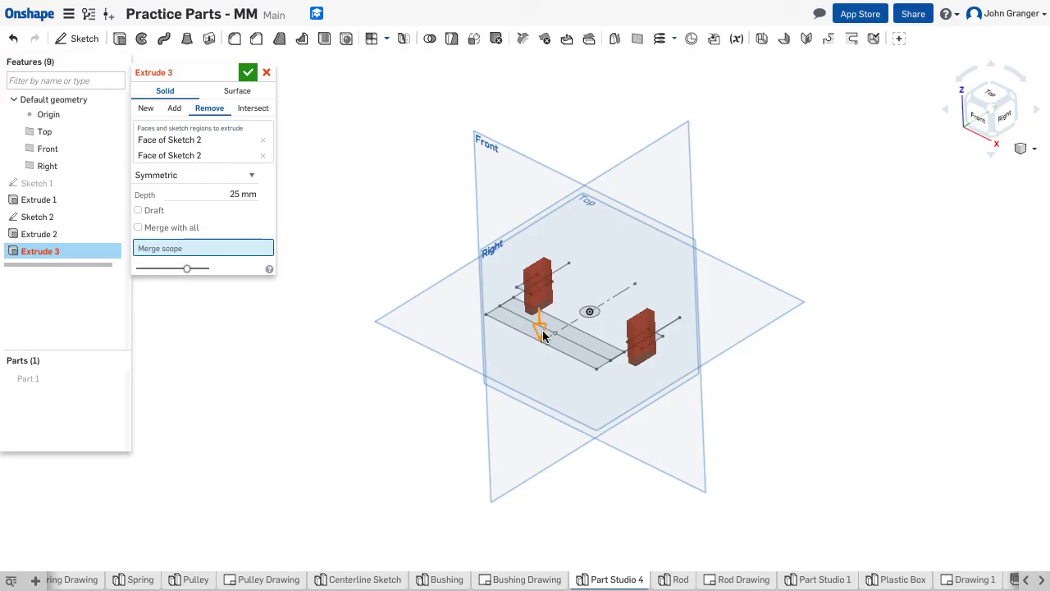
{"action": "left_click_drag", "start_coordinate": [544, 335], "coordinate": [541, 369]}
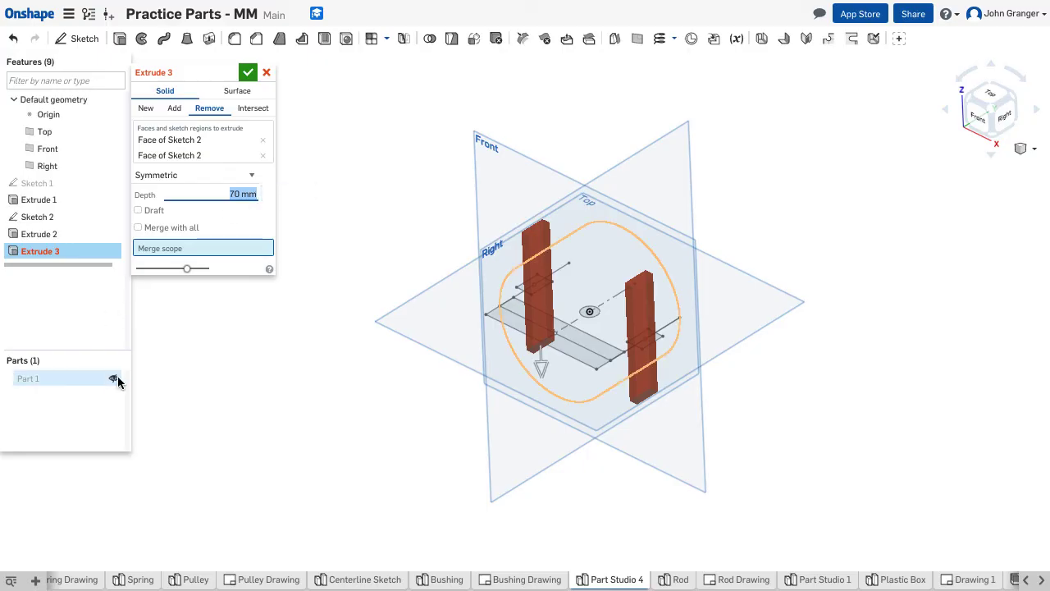
Show Part 1 again and accept the symmetric cut
{"action": "left_click", "coordinate": [115, 377]}
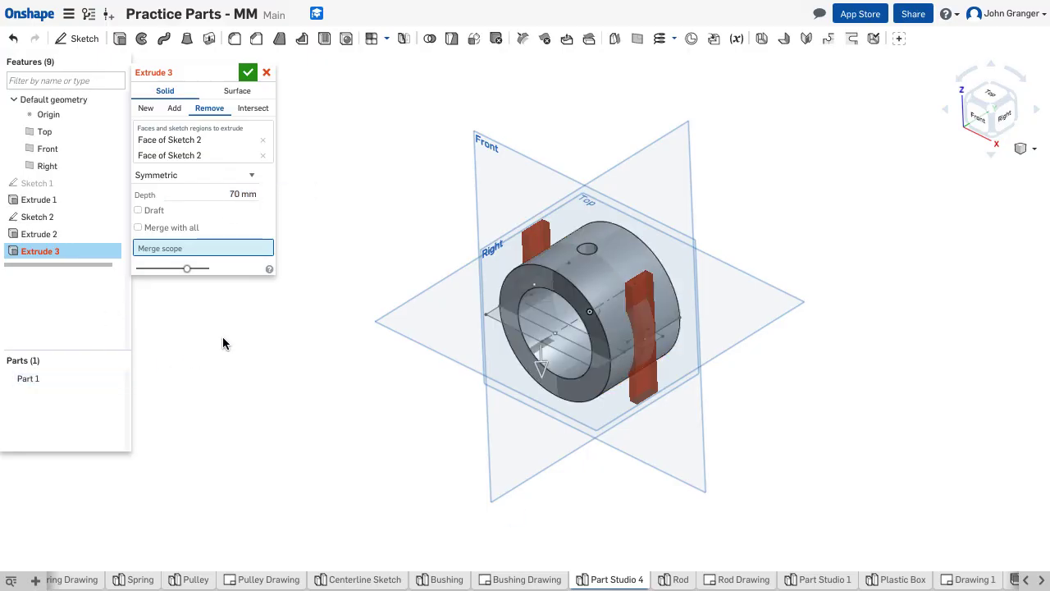
{"action": "right_click_drag", "start_coordinate": [314, 347], "coordinate": [359, 351]}
{"action": "key", "text": "p"}
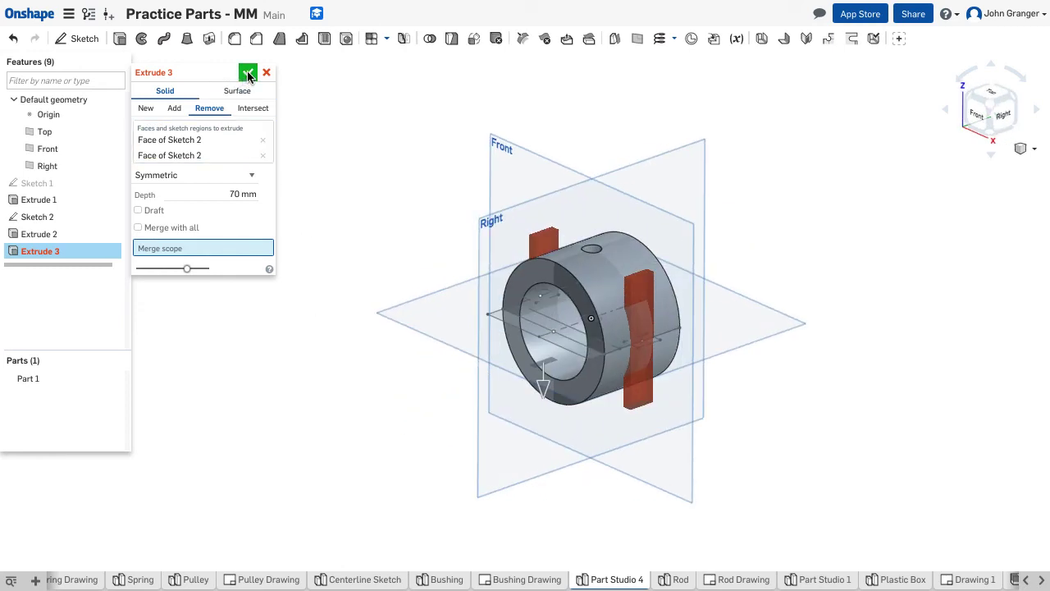
{"action": "left_click", "coordinate": [249, 76]}
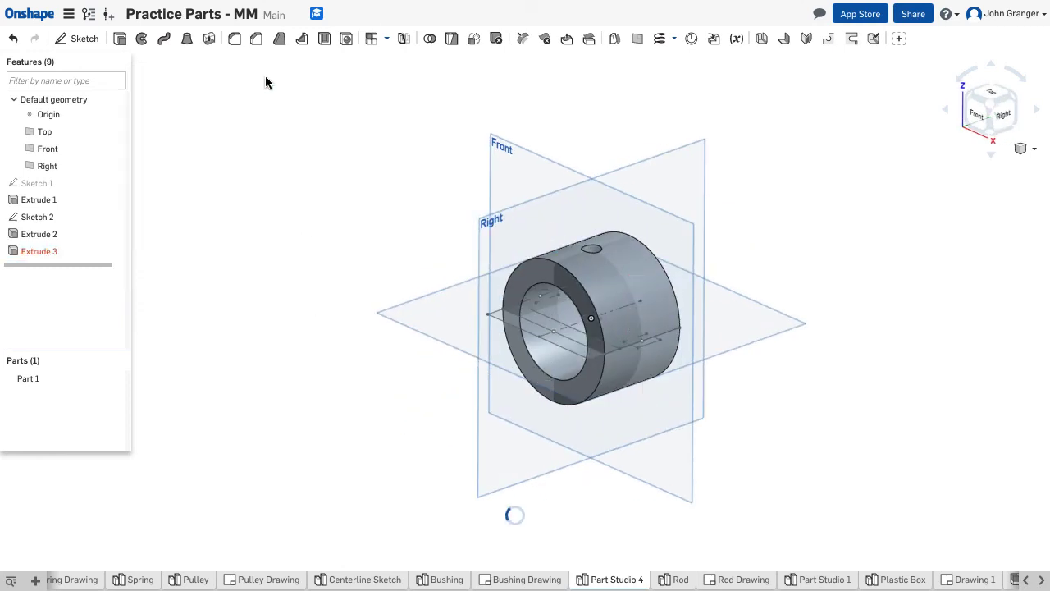
Reopen Extrude 3 for editing and enable Merge with all
{"action": "right_click", "coordinate": [55, 249]}
{"action": "left_click", "coordinate": [72, 278]}
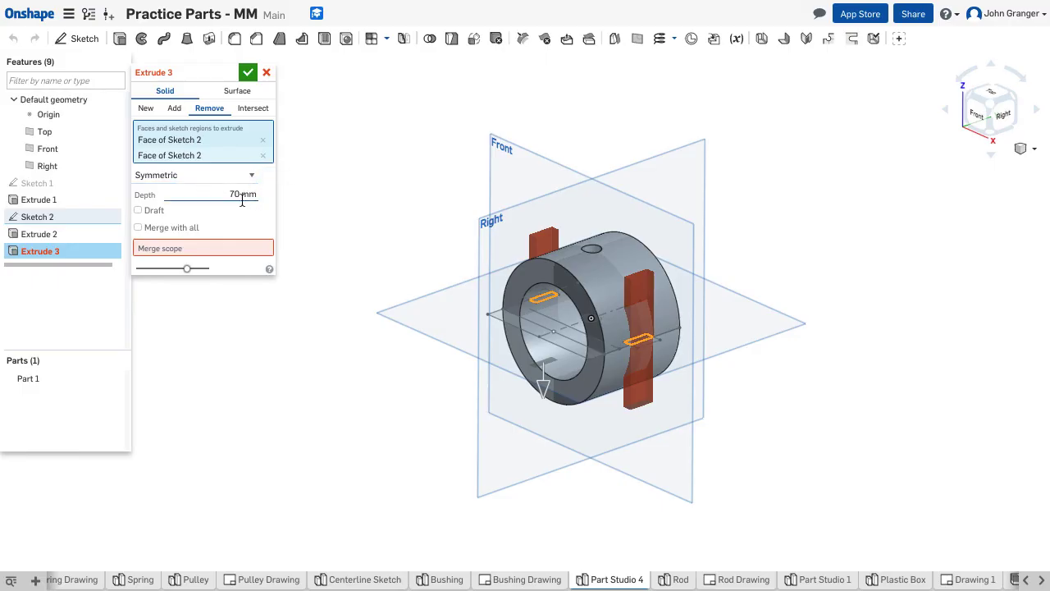
{"action": "left_click", "coordinate": [138, 227]}
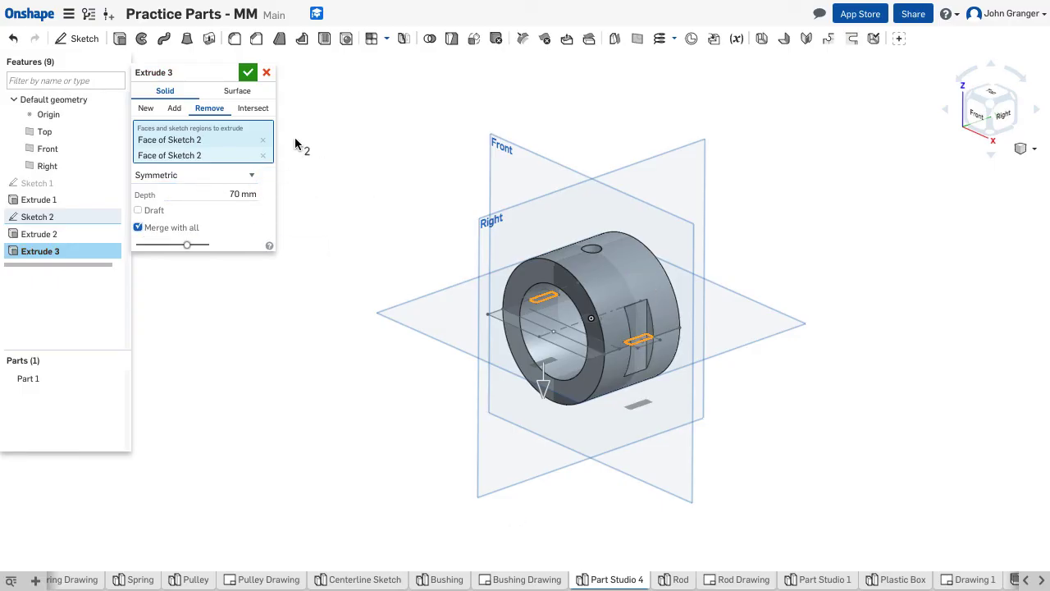
Accept the edit to Extrude 3
{"action": "right_click_drag", "start_coordinate": [314, 198], "coordinate": [351, 169]}
{"action": "left_click", "coordinate": [248, 73]}
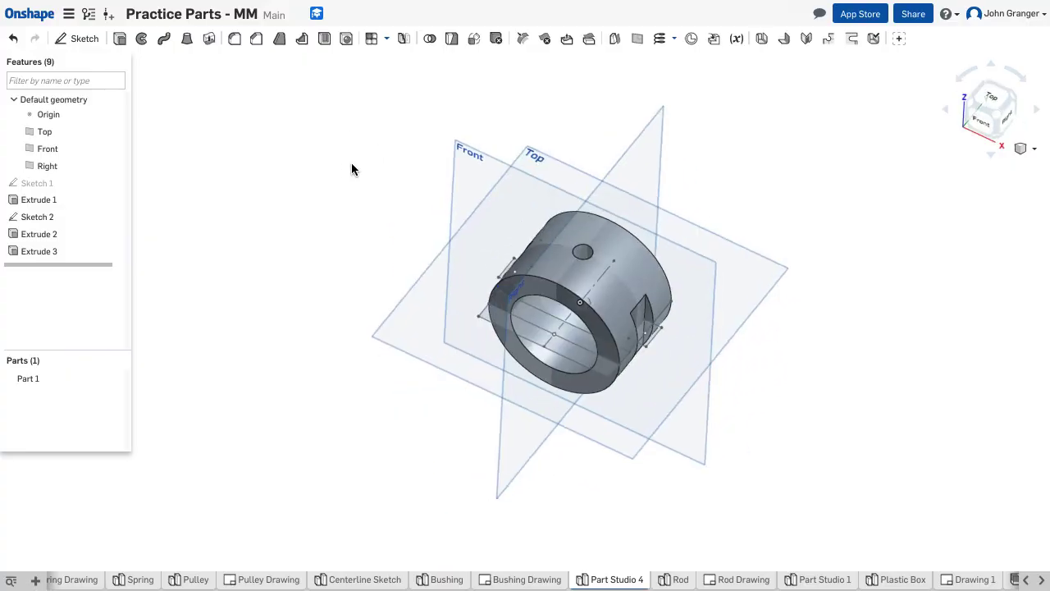
Cut the long rectangle of Sketch 2 at the cylinder's front end with a symmetric Remove extrude 25 mm deep
{"action": "left_click", "coordinate": [120, 39]}
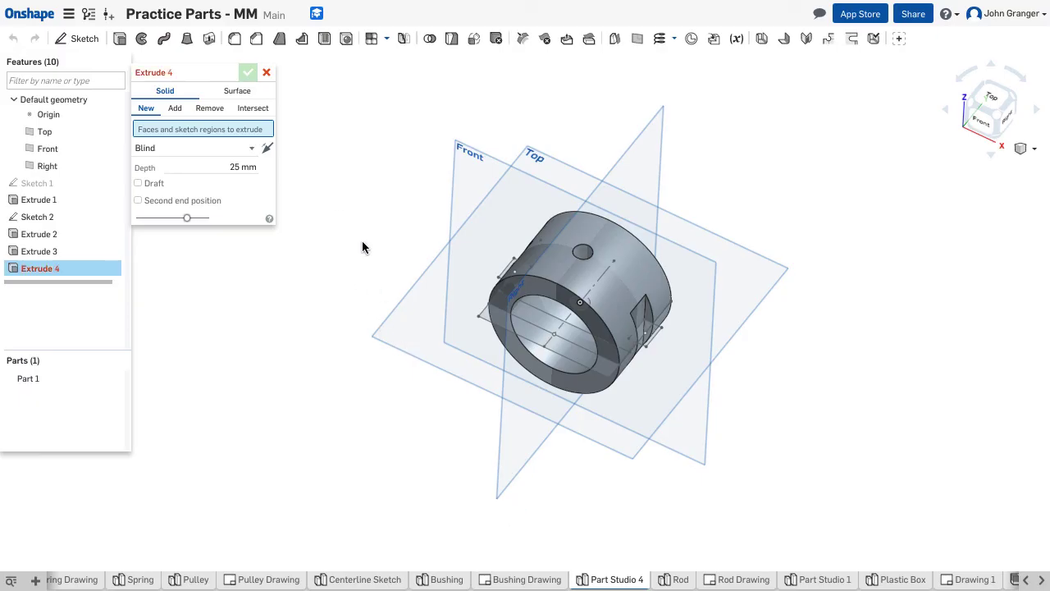
{"action": "left_click", "coordinate": [210, 108]}
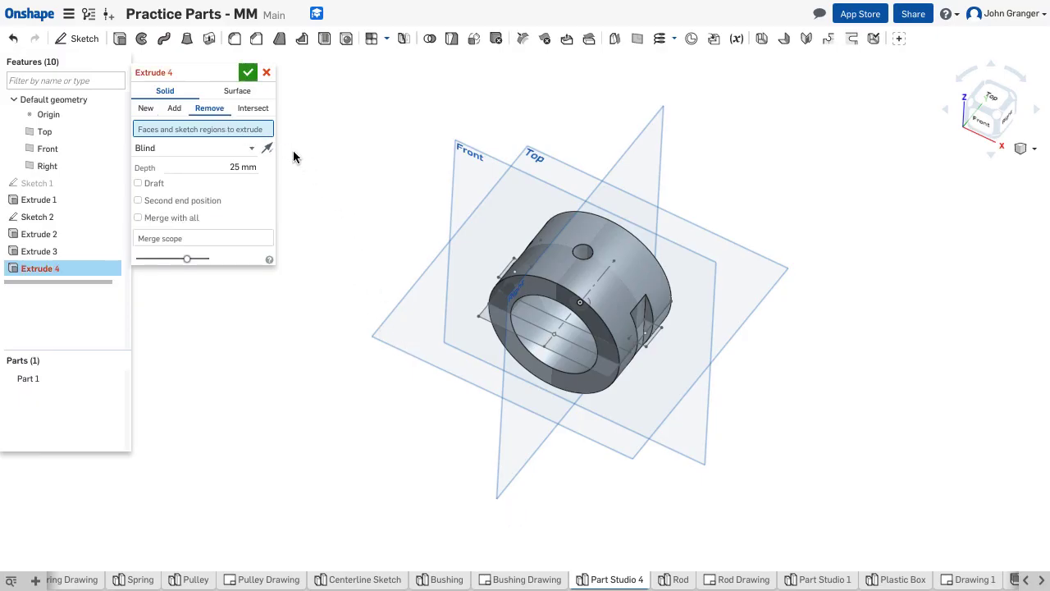
{"action": "left_click", "coordinate": [271, 148]}
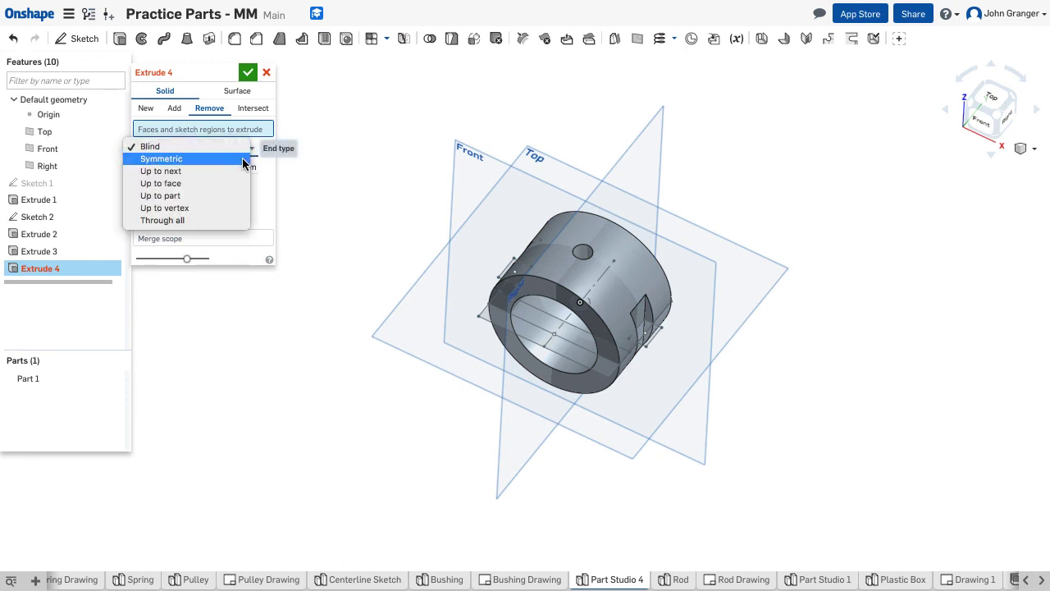
{"action": "left_click", "coordinate": [273, 149]}
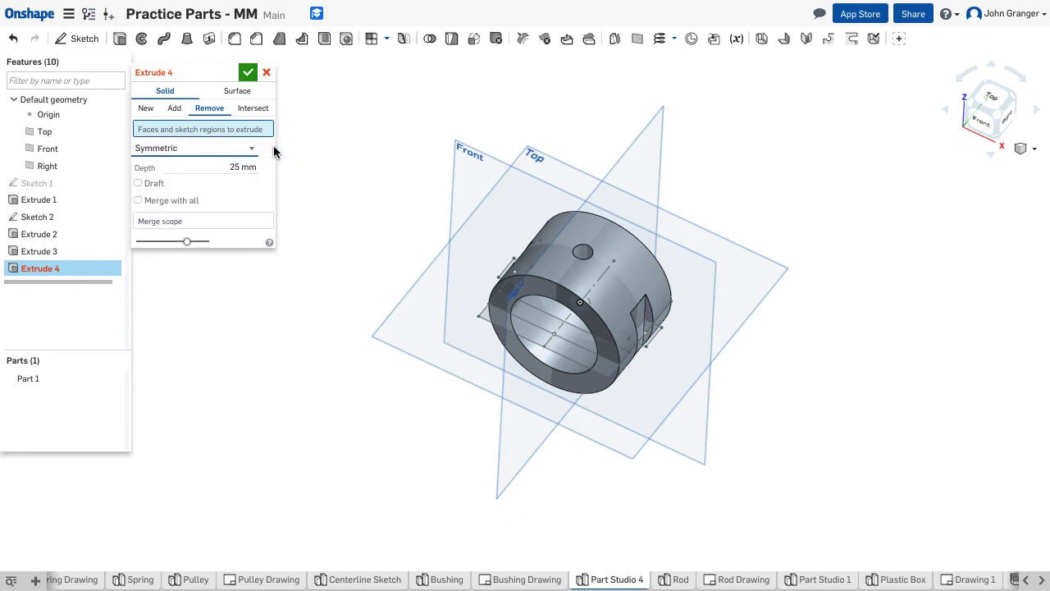
{"action": "left_click", "coordinate": [542, 319]}
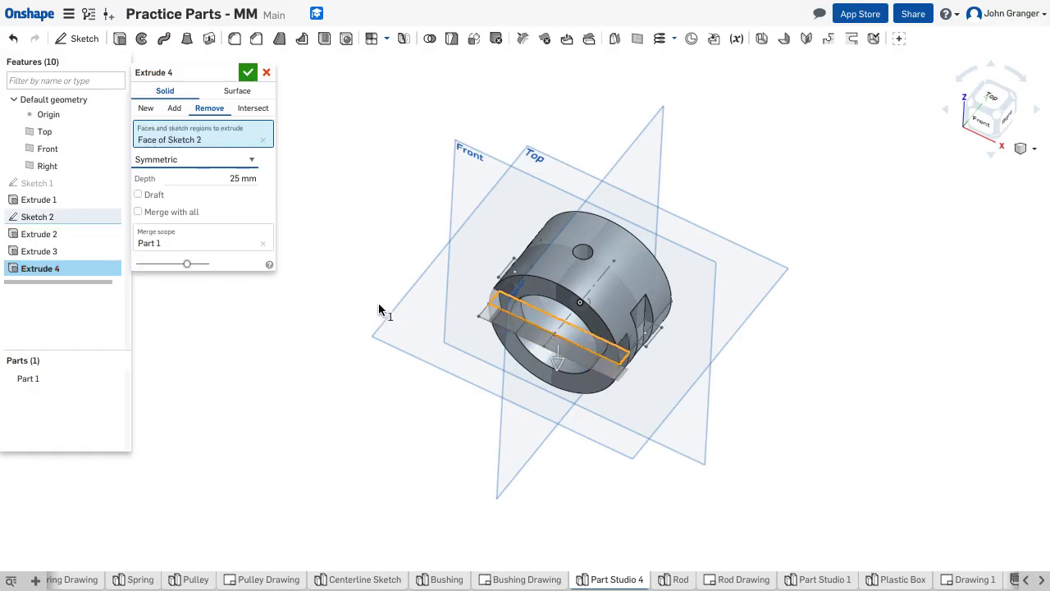
{"action": "right_click_drag", "start_coordinate": [332, 327], "coordinate": [334, 277]}
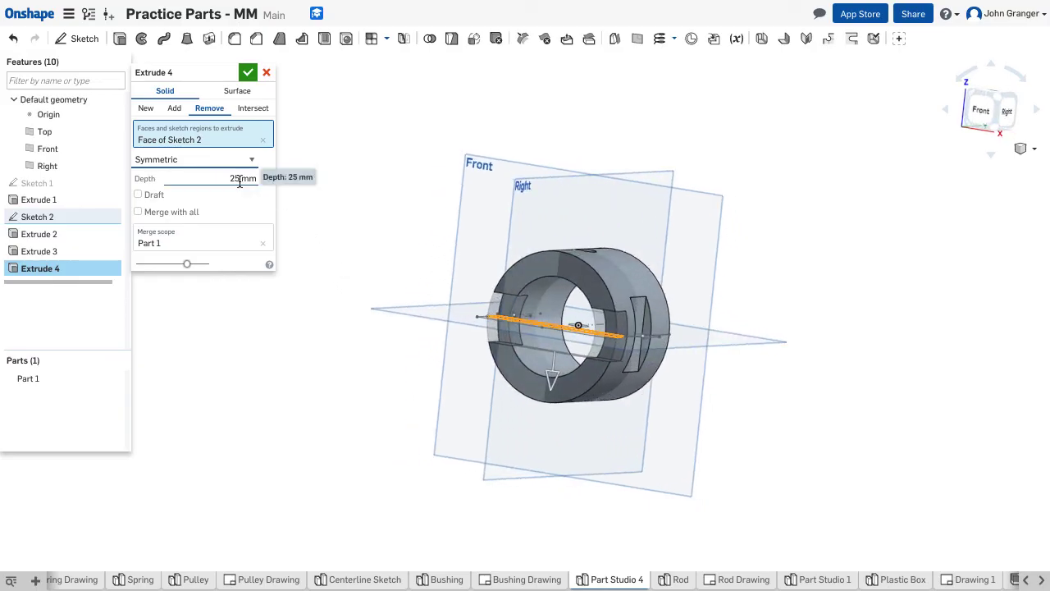
{"action": "left_click", "coordinate": [248, 73]}
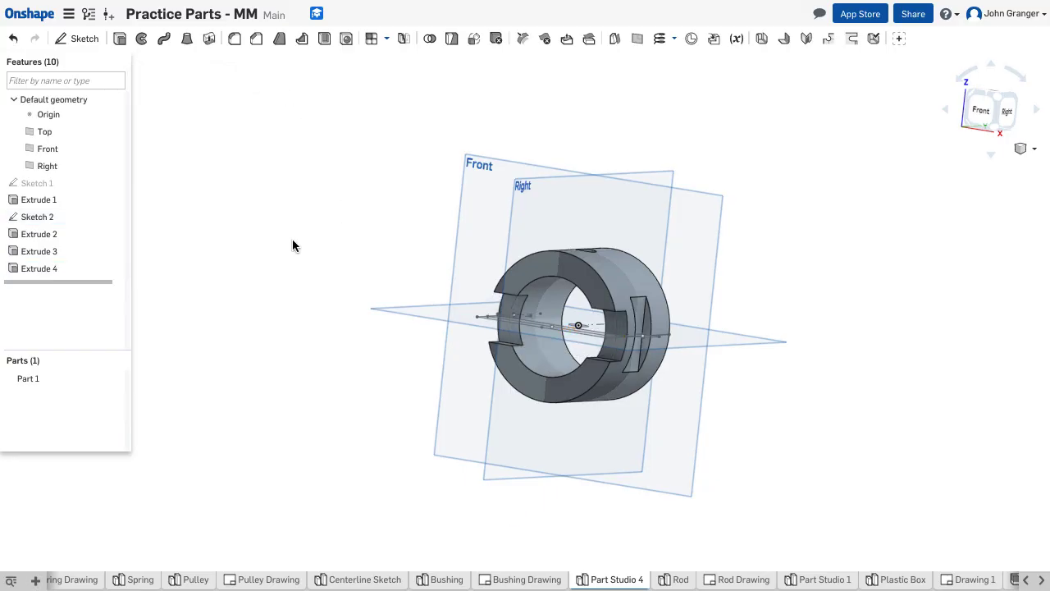
Hide the default planes and Sketch 2, and fit the finished part in the view
{"action": "key", "text": "p"}
{"action": "right_click_drag", "start_coordinate": [346, 230], "coordinate": [352, 258]}
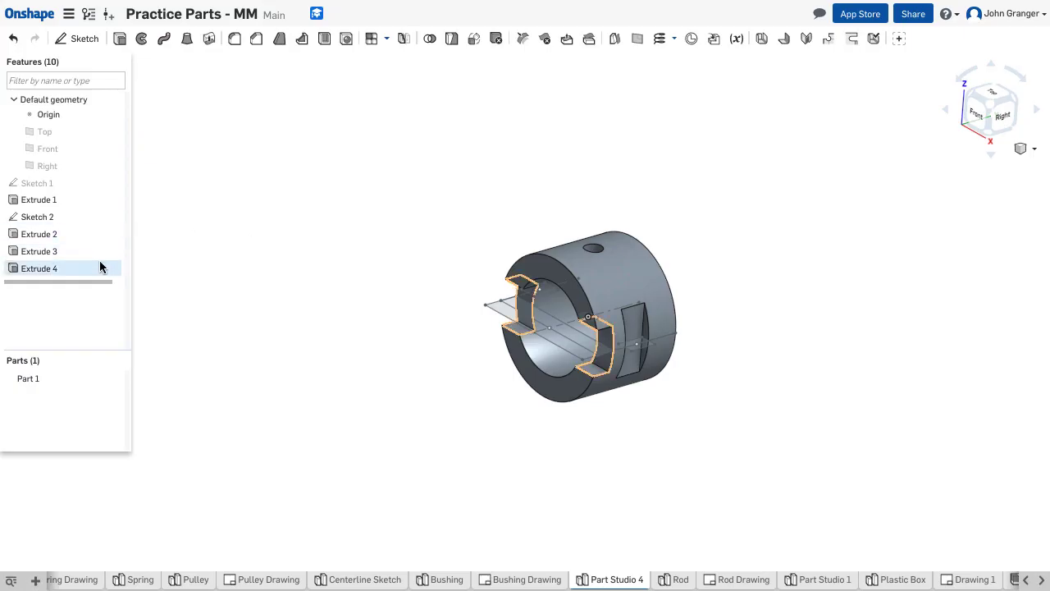
{"action": "left_click", "coordinate": [112, 217]}
{"action": "right_click_drag", "start_coordinate": [279, 193], "coordinate": [328, 274]}
{"action": "right_click", "coordinate": [329, 272]}
{"action": "left_click", "coordinate": [358, 326]}
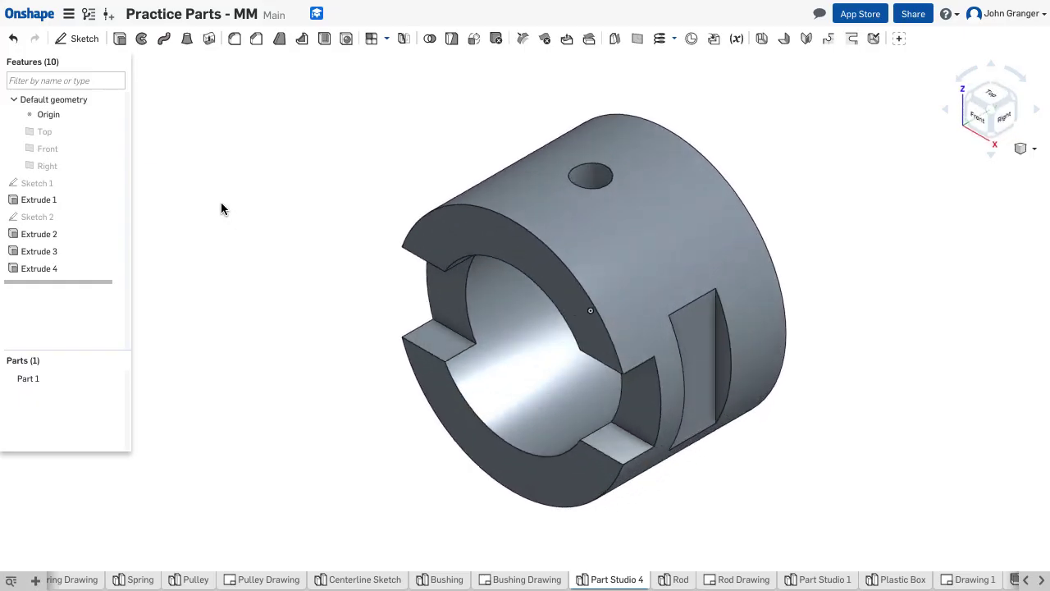